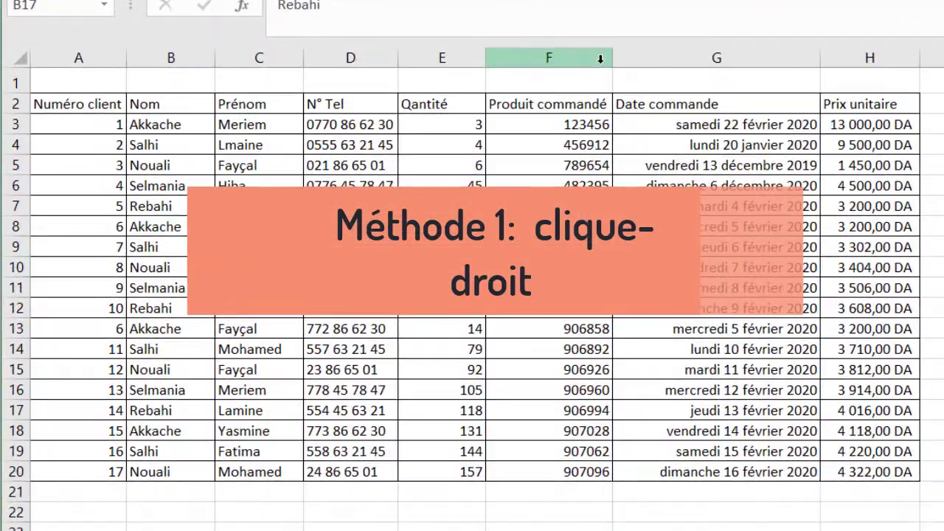
# Step: Hide column F (Produit commandé) and undo the hiding
pyautogui.rightClick(600, 59)
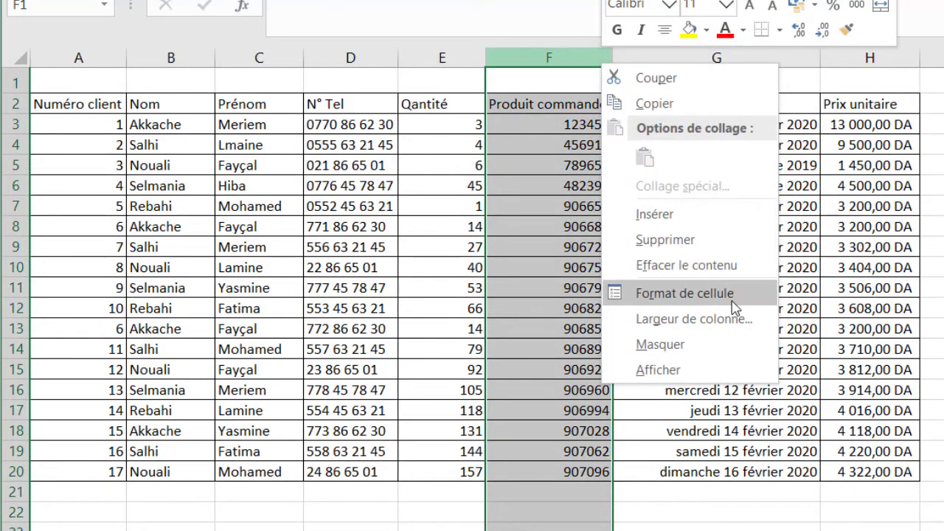
pyautogui.click(741, 352)
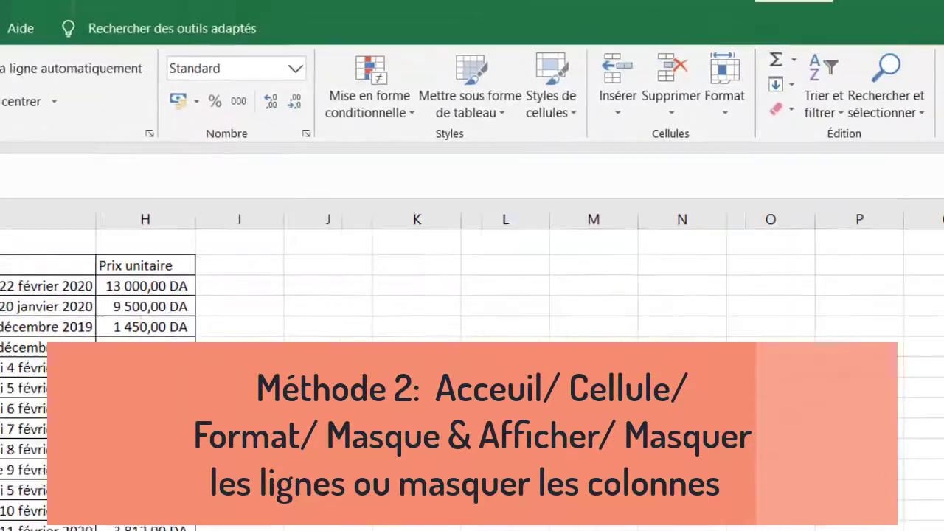
pyautogui.hotkey('ctrl', 'z')
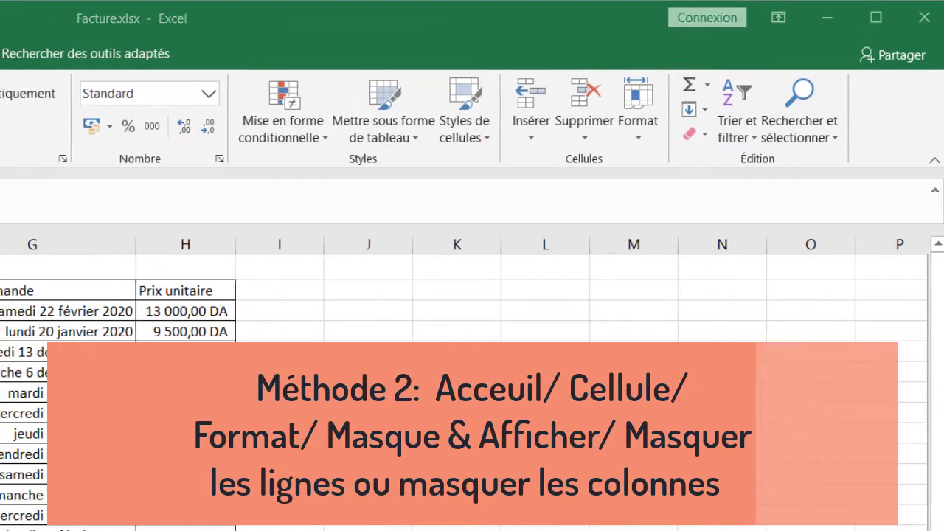
# Step: Hide row 9 of the order table with the Masquer les lignes command
pyautogui.click(13, 432)
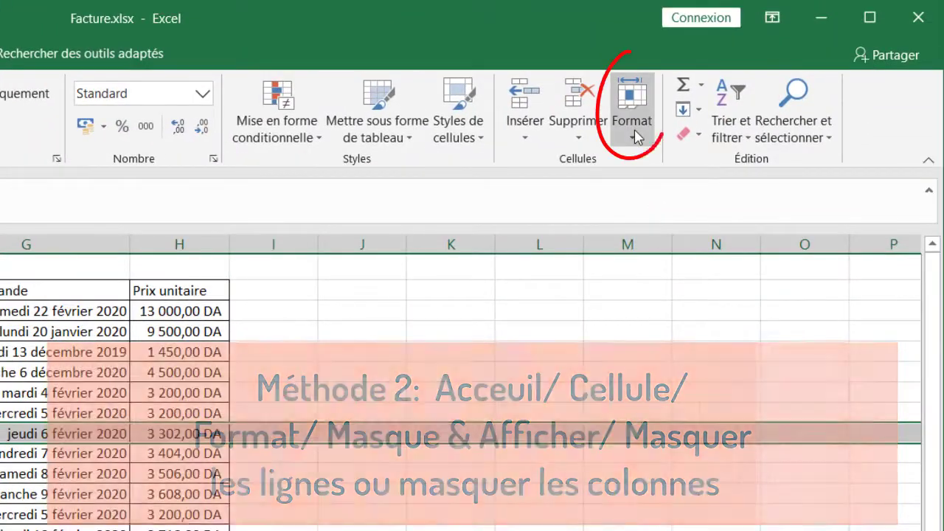
pyautogui.click(636, 137)
pyautogui.moveTo(687, 343)
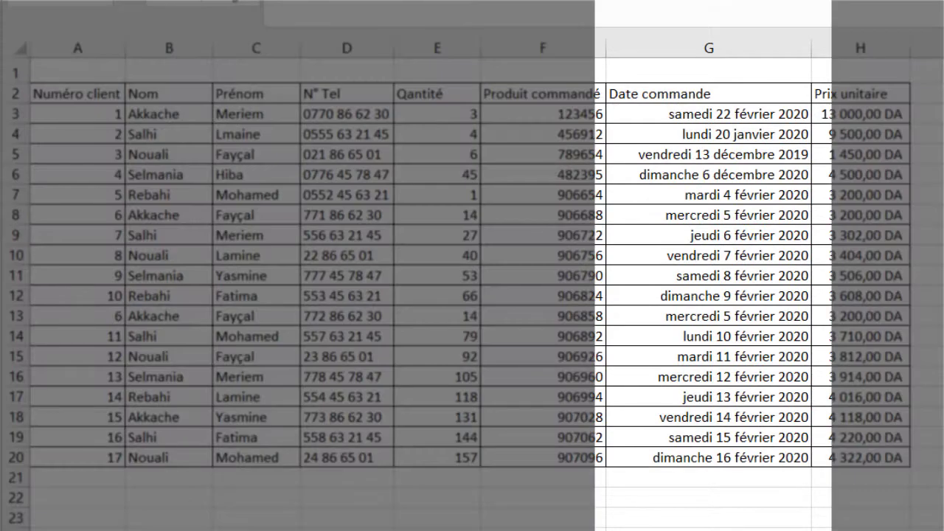
# Step: Hide the Date commande column from cell G10 with the Masquer les colonnes command
pyautogui.click(740, 258)
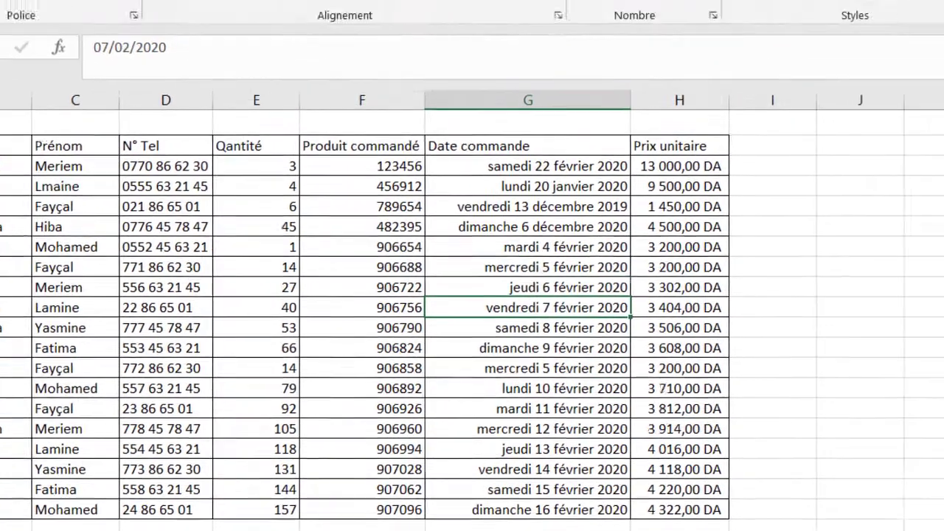
pyautogui.click(663, 128)
pyautogui.moveTo(621, 349)
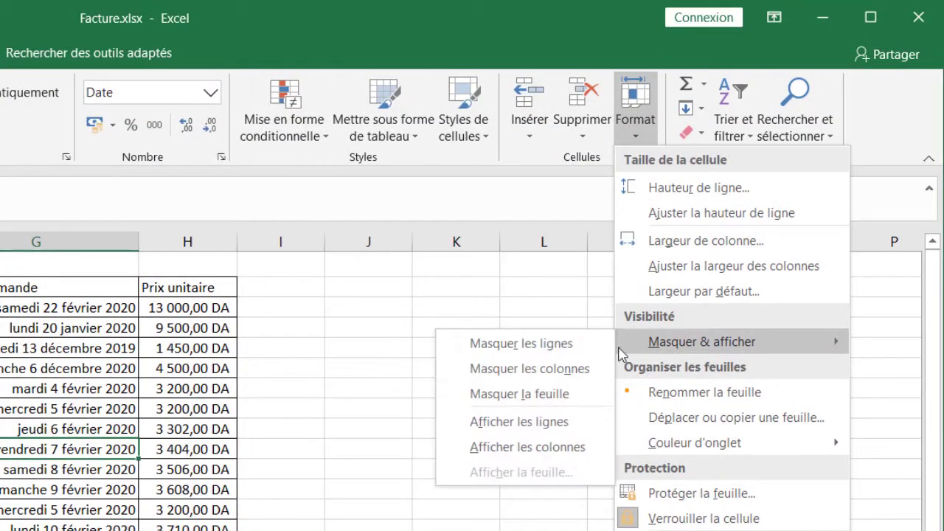
pyautogui.click(540, 368)
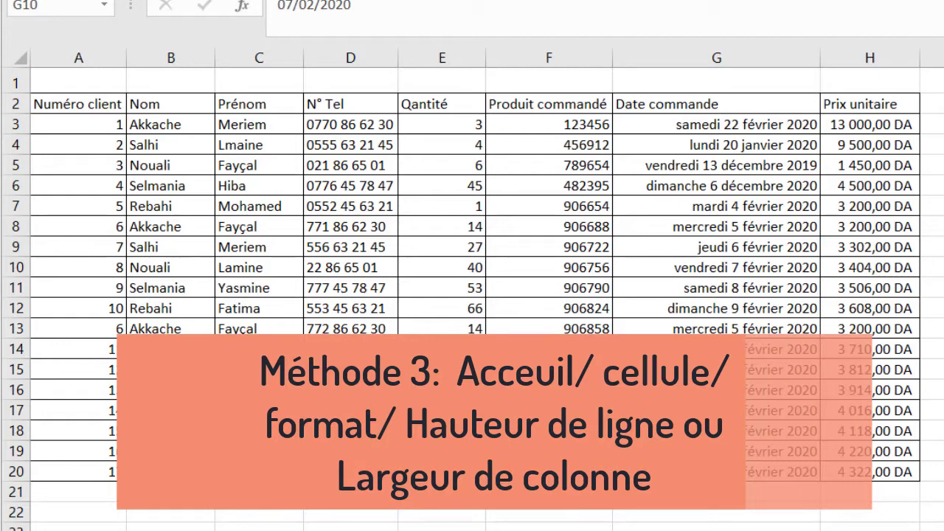
# Step: Hide the Produit commandé column (F) by setting its column width to 0
pyautogui.click(552, 53)
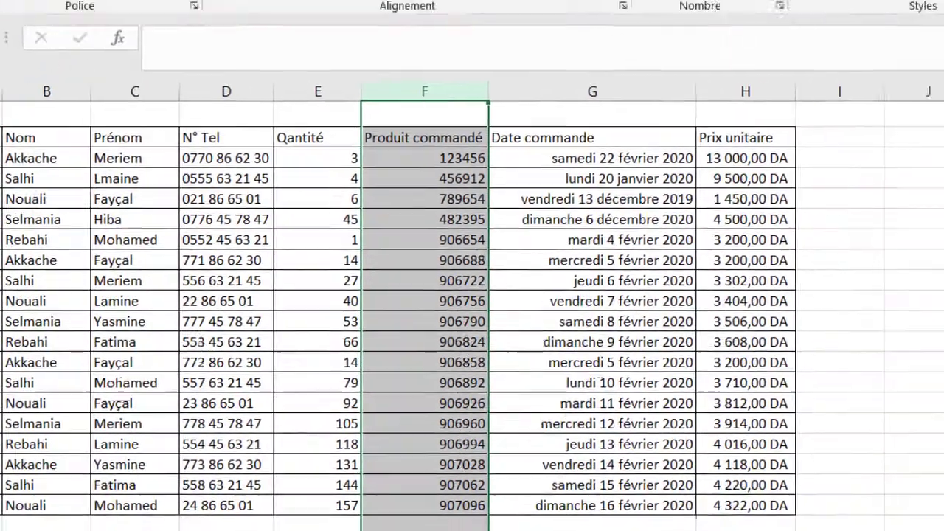
pyautogui.click(686, 96)
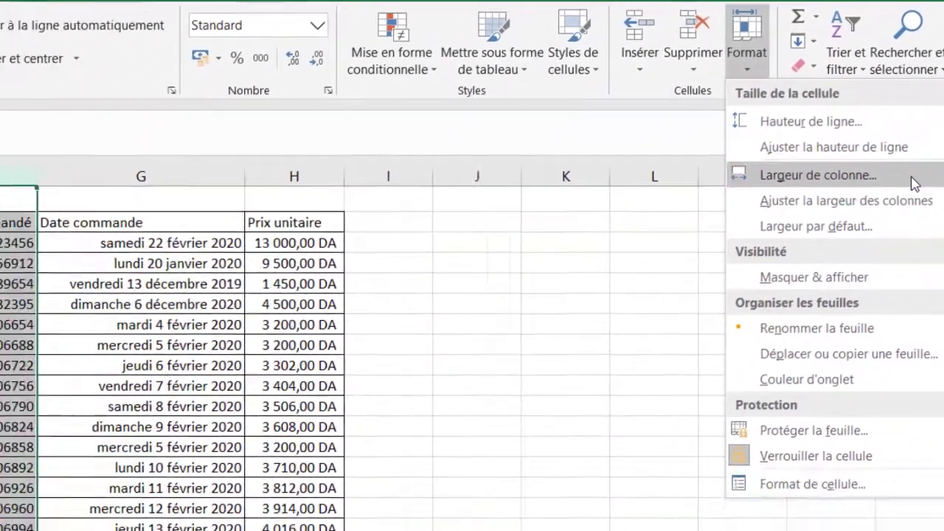
pyautogui.click(702, 243)
pyautogui.write('0')
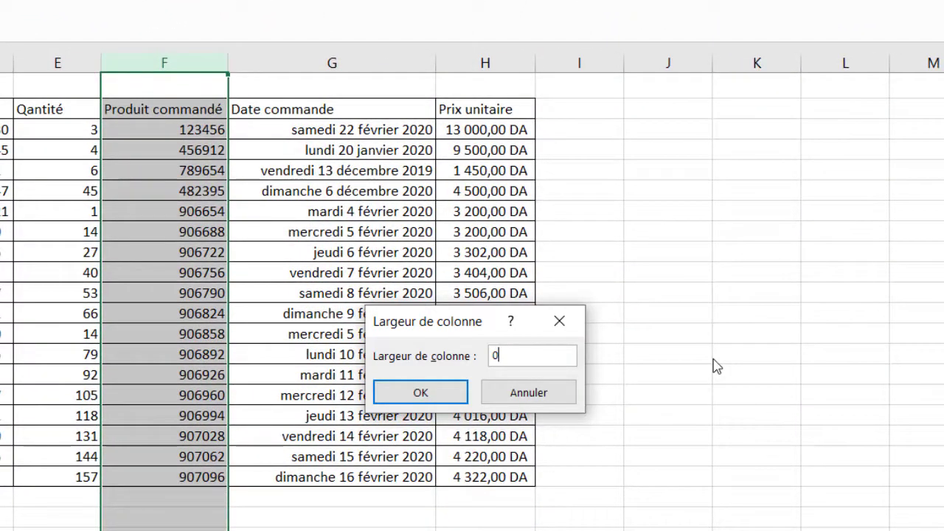
pyautogui.click(411, 391)
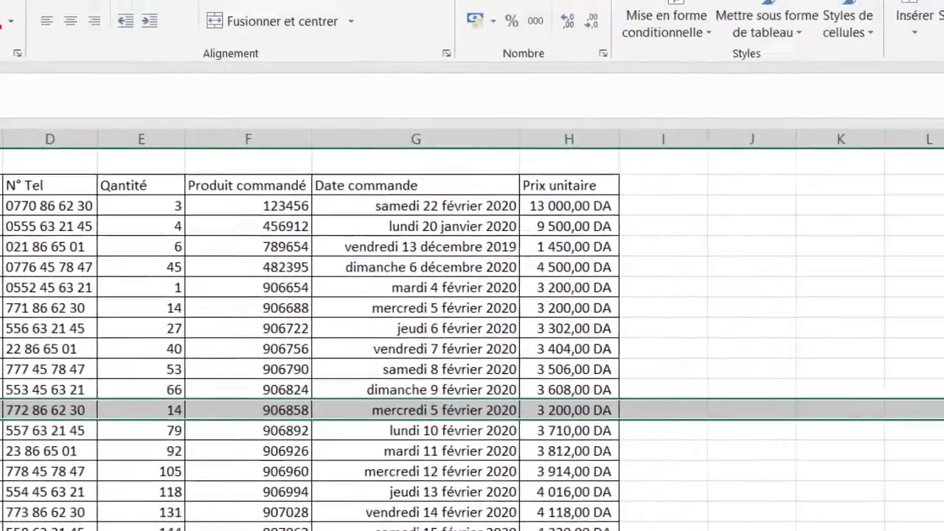
# Step: Hide row 13 by setting its row height to 0
pyautogui.click(632, 110)
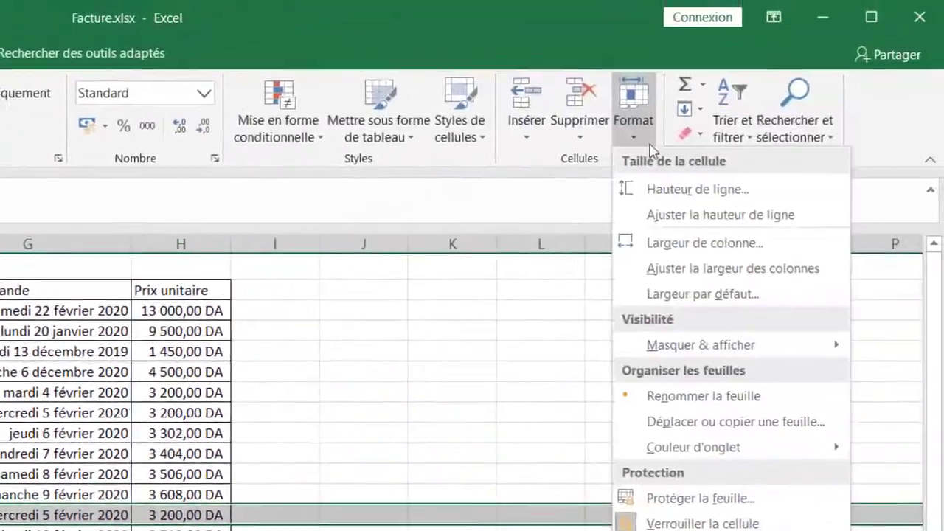
pyautogui.click(705, 191)
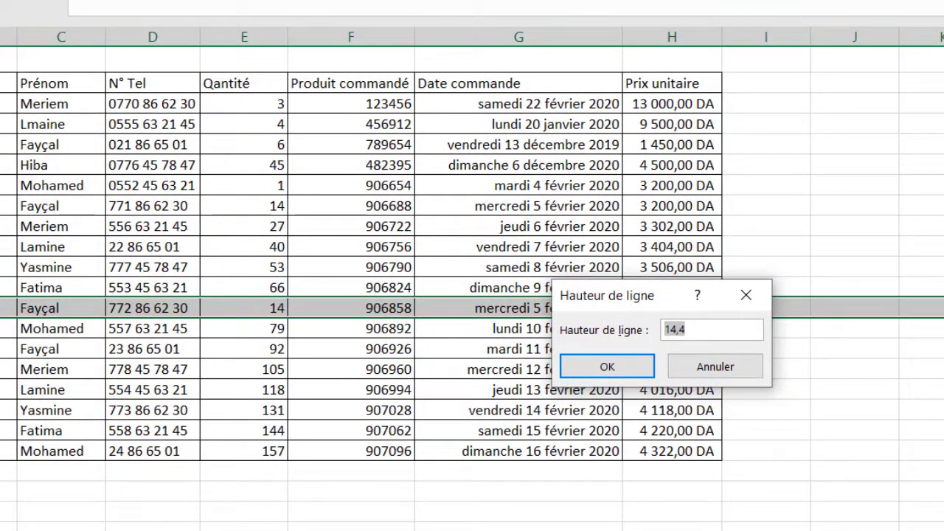
pyautogui.write('0')
pyautogui.click(623, 365)
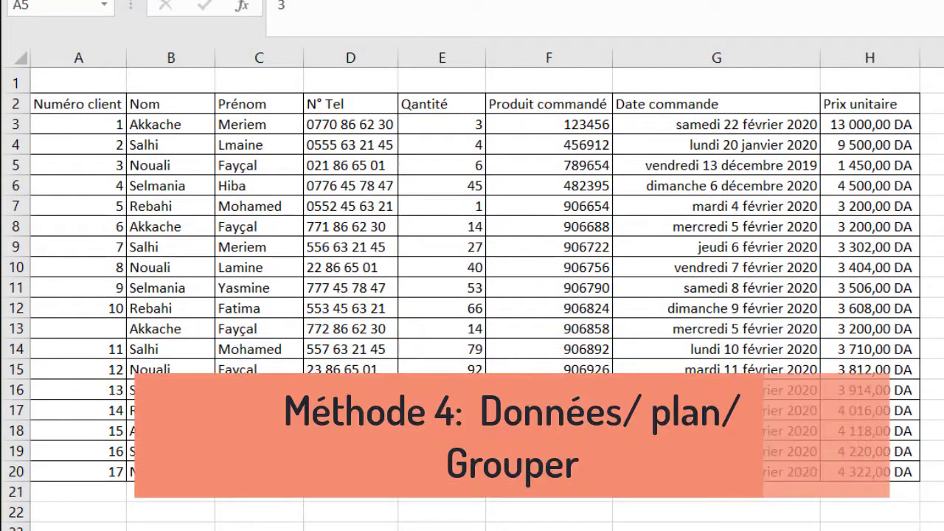
# Step: Group column E (Qantité) and row 7 separately, collapsing each group to hide its contents
pyautogui.click(447, 57)
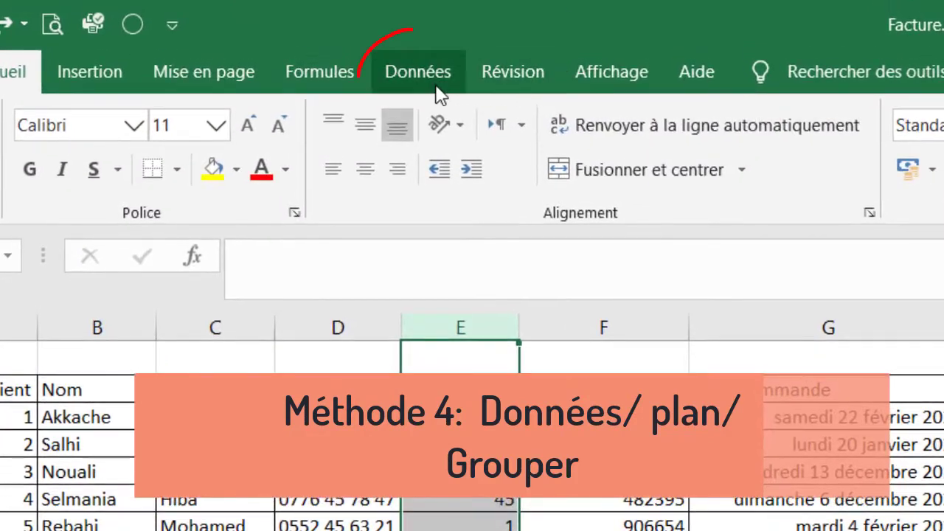
pyautogui.click(436, 89)
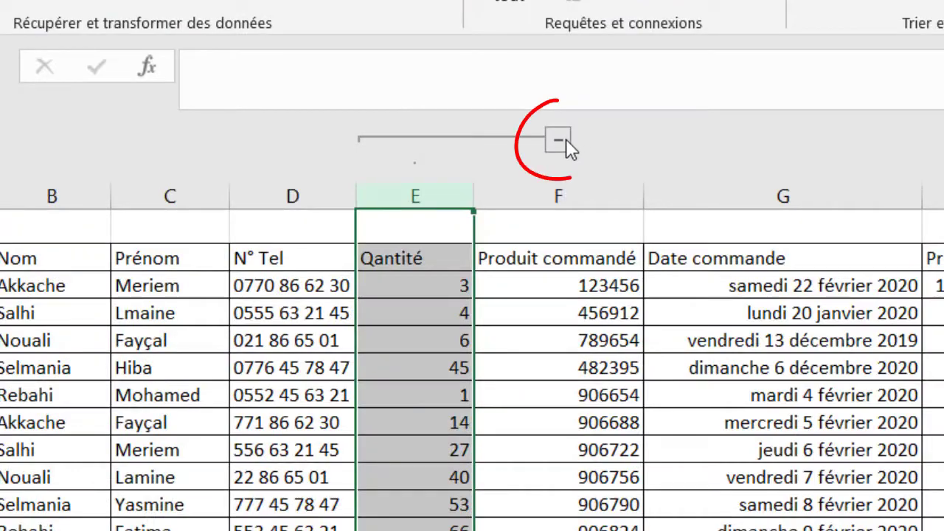
pyautogui.click(558, 139)
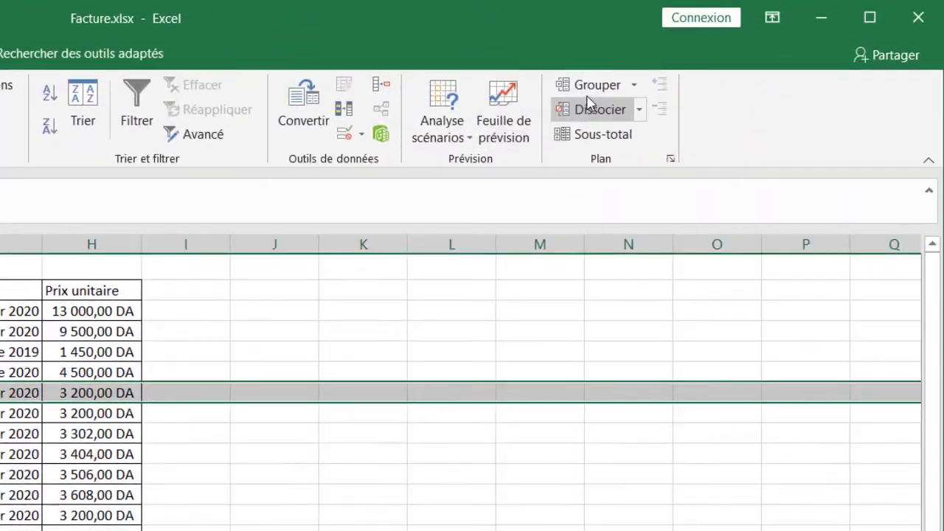
pyautogui.click(593, 84)
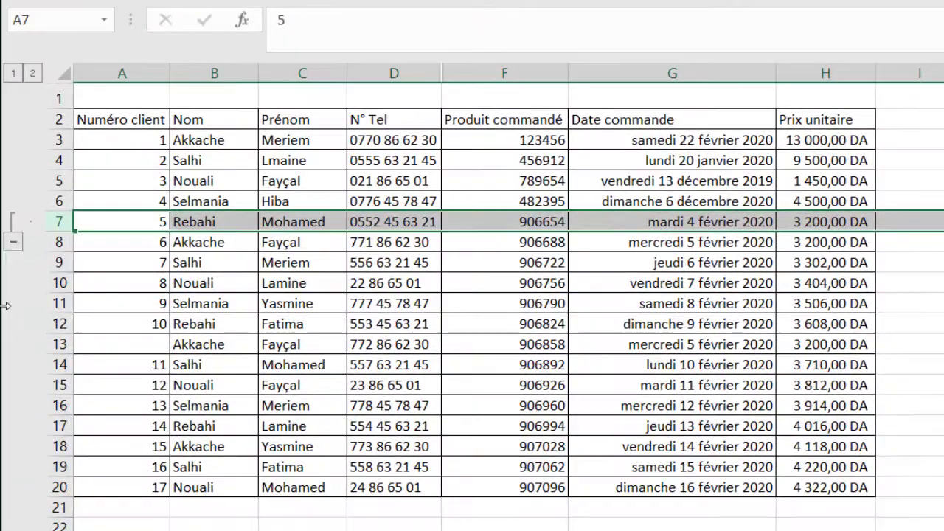
pyautogui.click(14, 242)
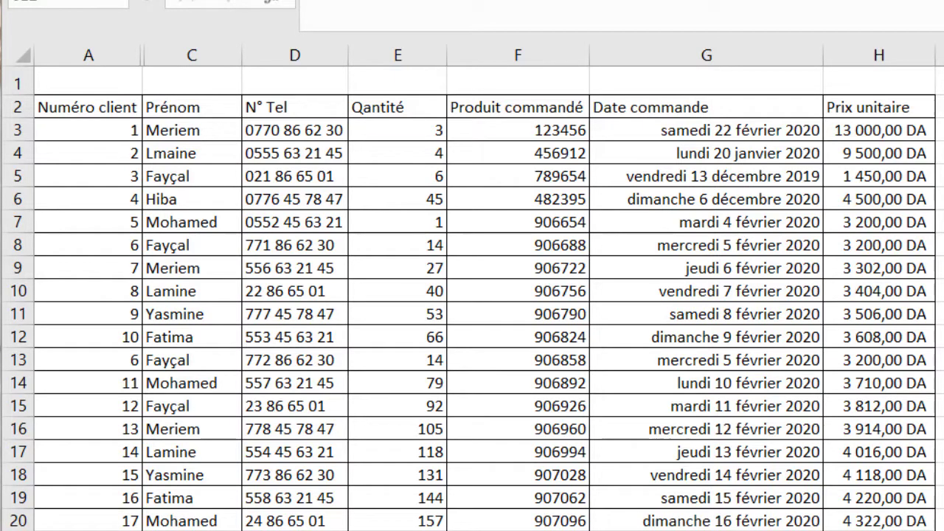
# Step: Unhide the Nom column (B) by selecting columns A through C and applying Afficher
pyautogui.moveTo(137, 56); pyautogui.dragTo(167, 72)
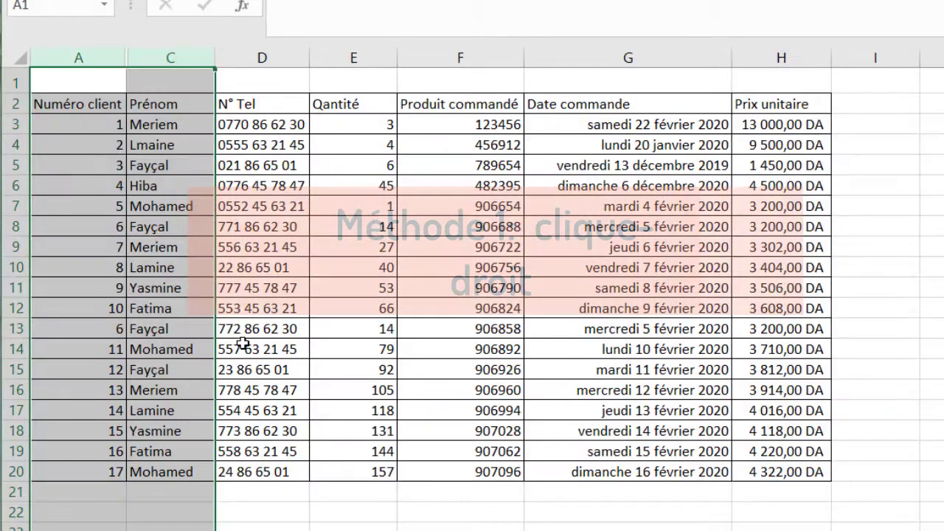
pyautogui.rightClick(187, 83)
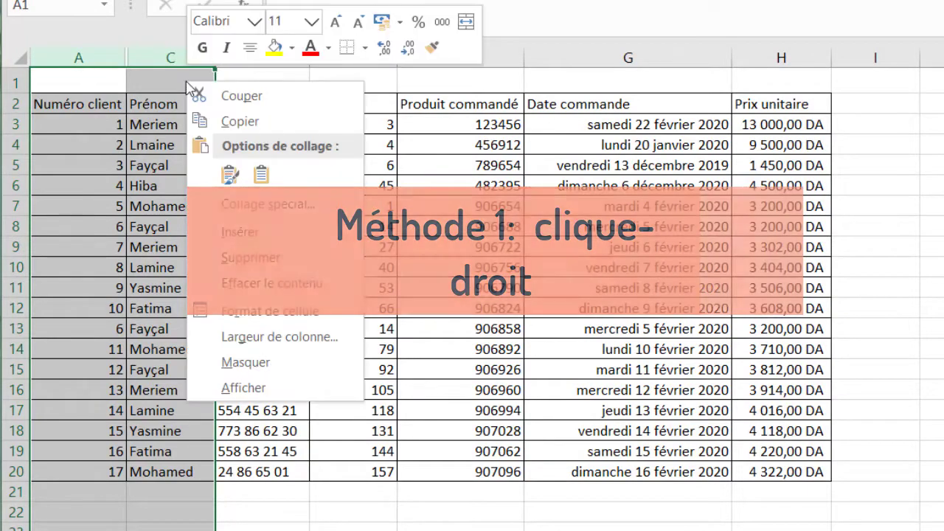
pyautogui.click(296, 396)
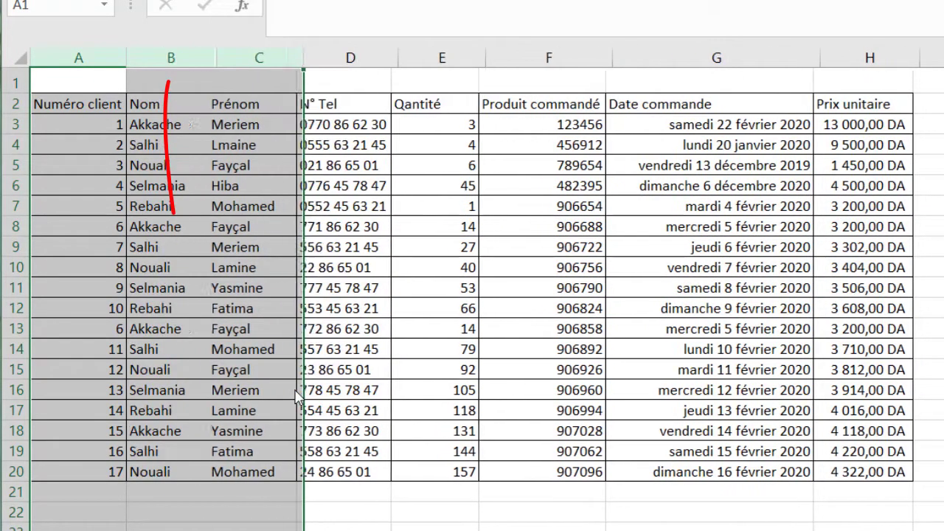
# Step: Reveal the hidden Nom column by applying Afficher les colonnes to columns A through C
pyautogui.moveTo(79, 57); pyautogui.dragTo(171, 58)
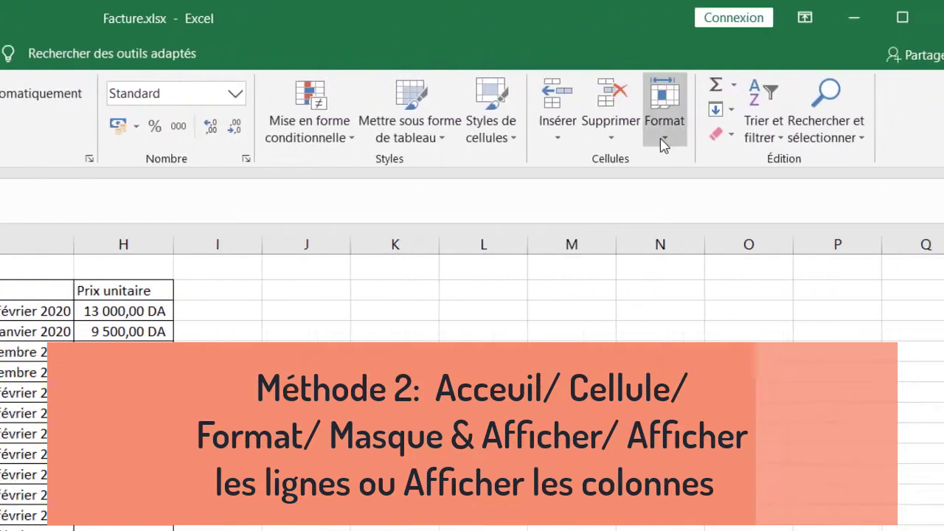
pyautogui.click(631, 145)
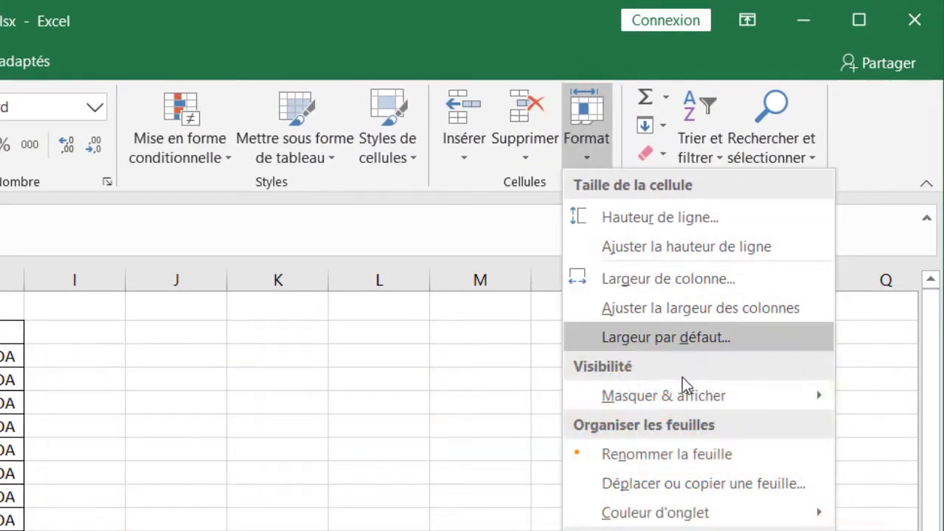
pyautogui.moveTo(681, 395)
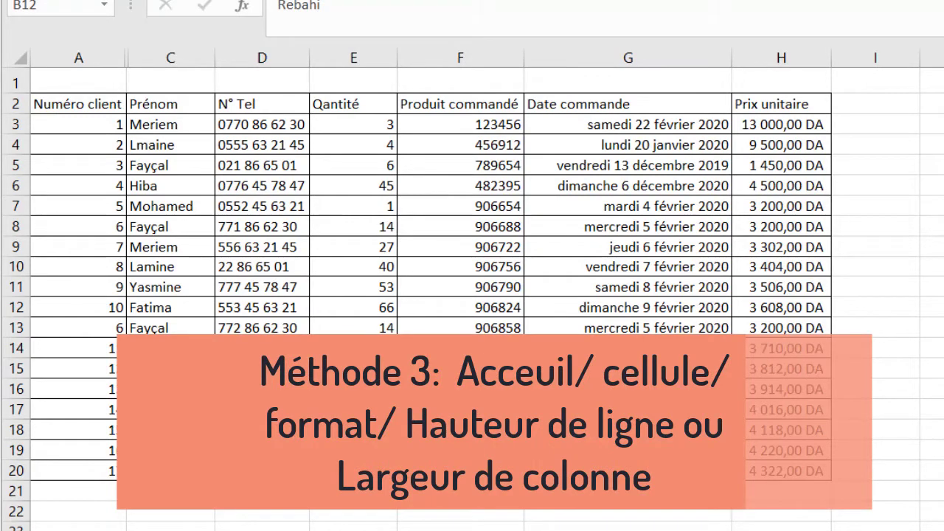
# Step: Set the width of columns A through C to 10 to reveal the Nom column, and undo the change
pyautogui.click(82, 59)
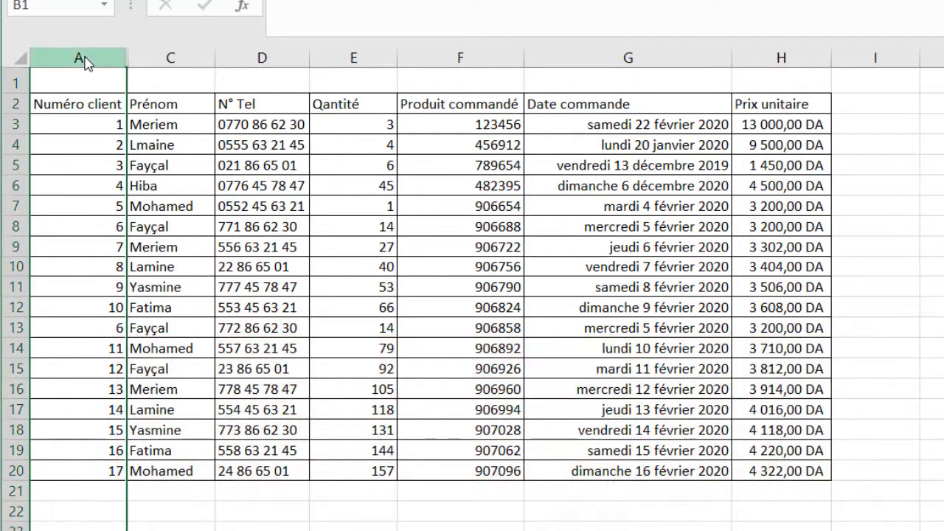
pyautogui.click(79, 58)
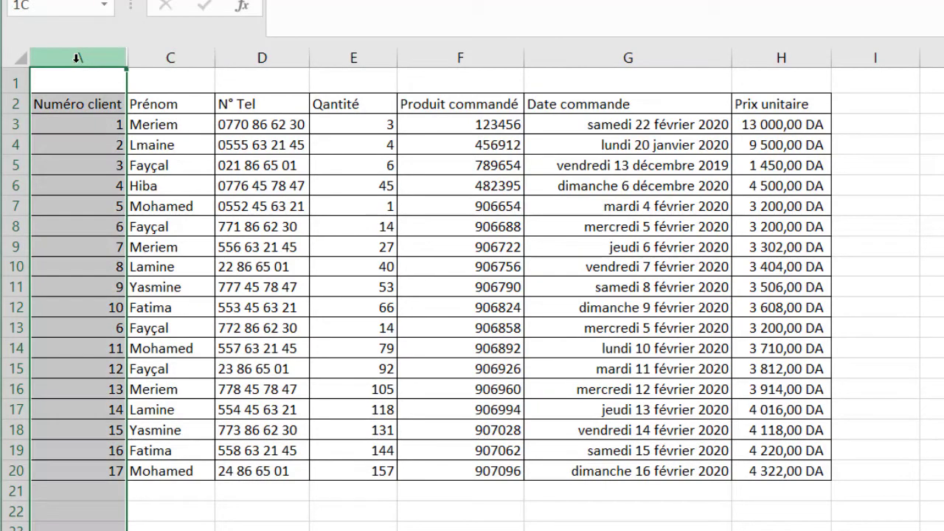
pyautogui.moveTo(102, 59); pyautogui.dragTo(151, 59)
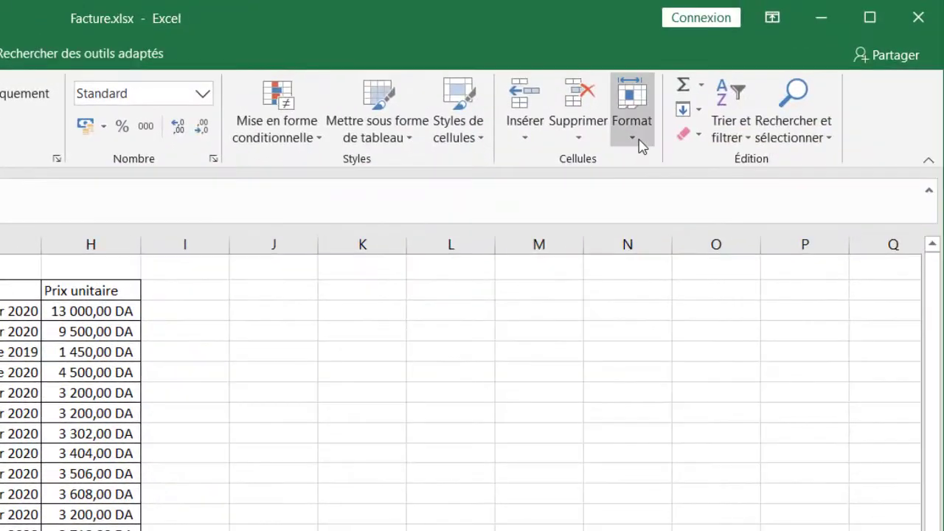
pyautogui.click(640, 140)
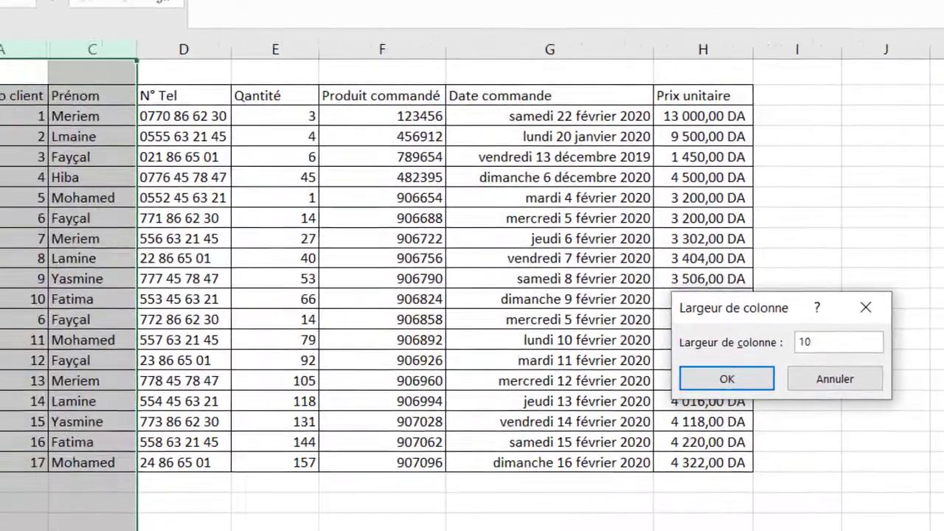
pyautogui.press('Return')
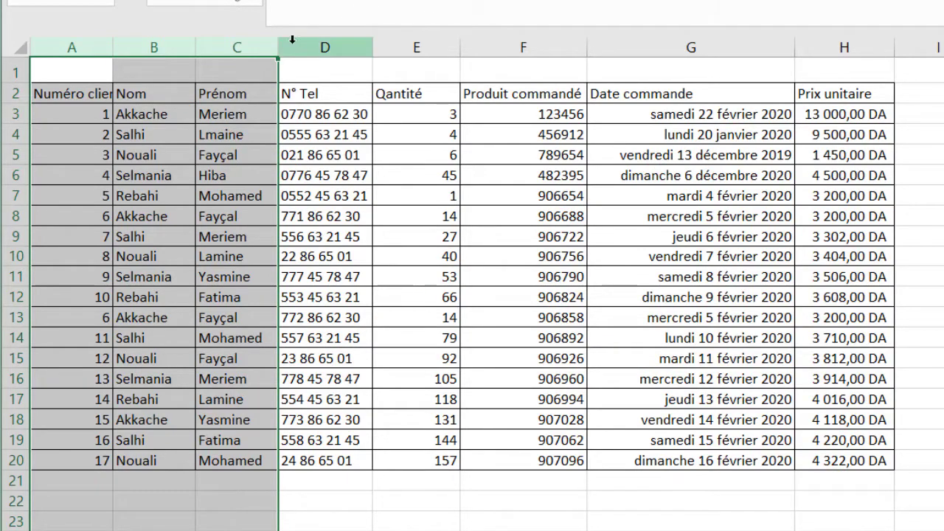
pyautogui.hotkey('ctrl', 'z')
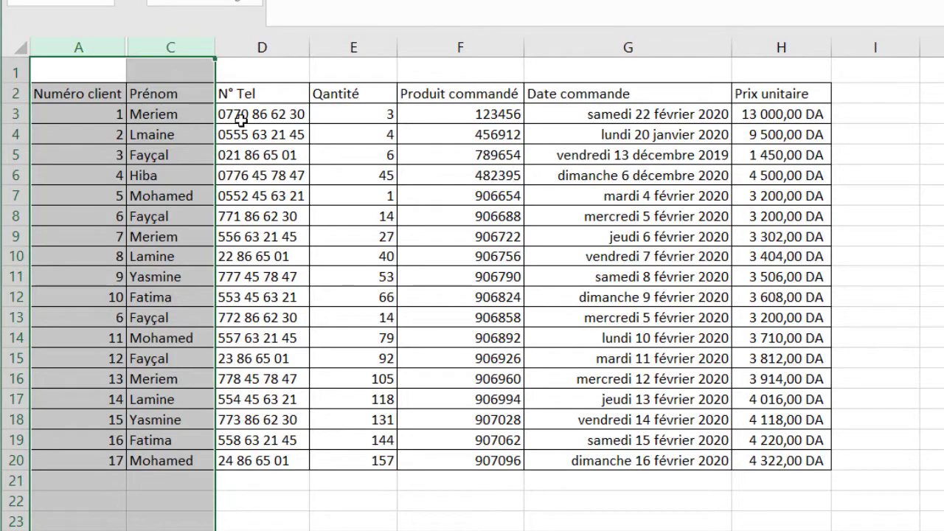
# Step: Reveal the hidden Nom column by going to cell B12 through the Name Box and setting the column width to 14
pyautogui.click(178, 67)
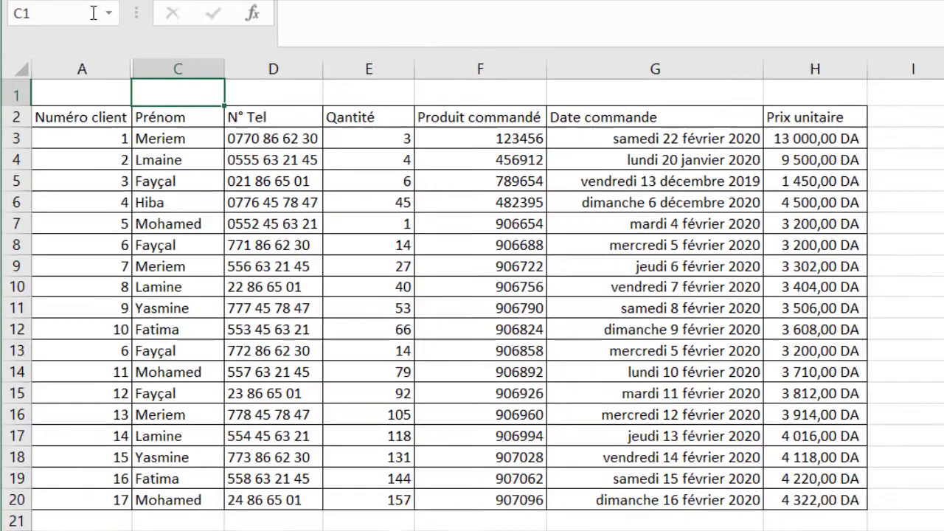
pyautogui.click(84, 2)
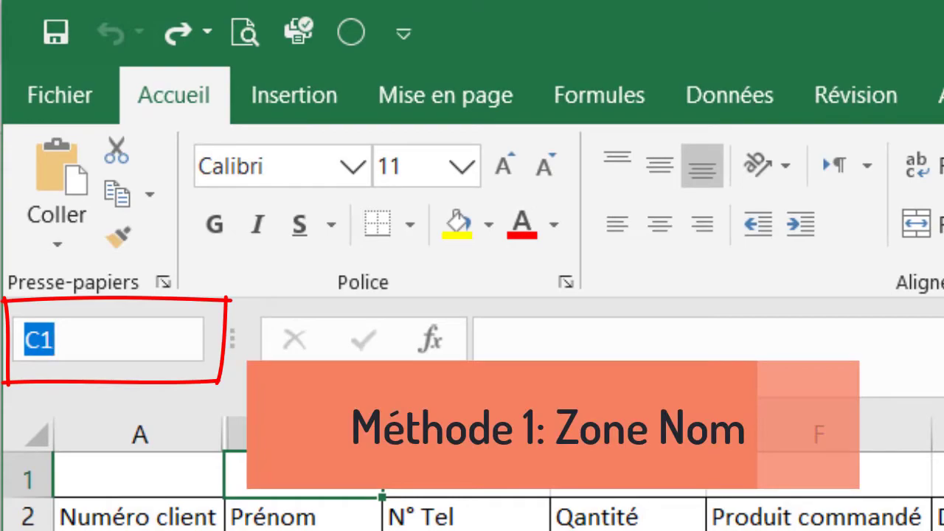
pyautogui.write('B12')
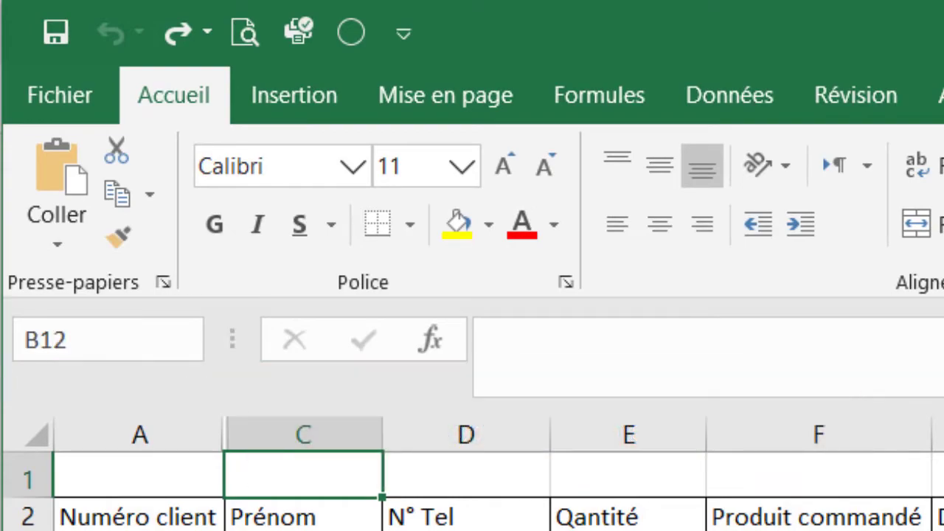
pyautogui.press('Return')
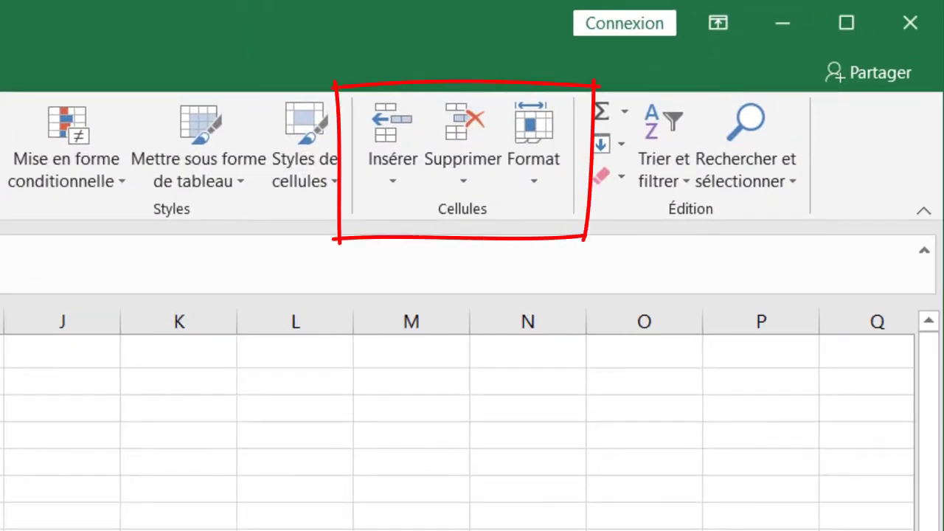
pyautogui.click(544, 193)
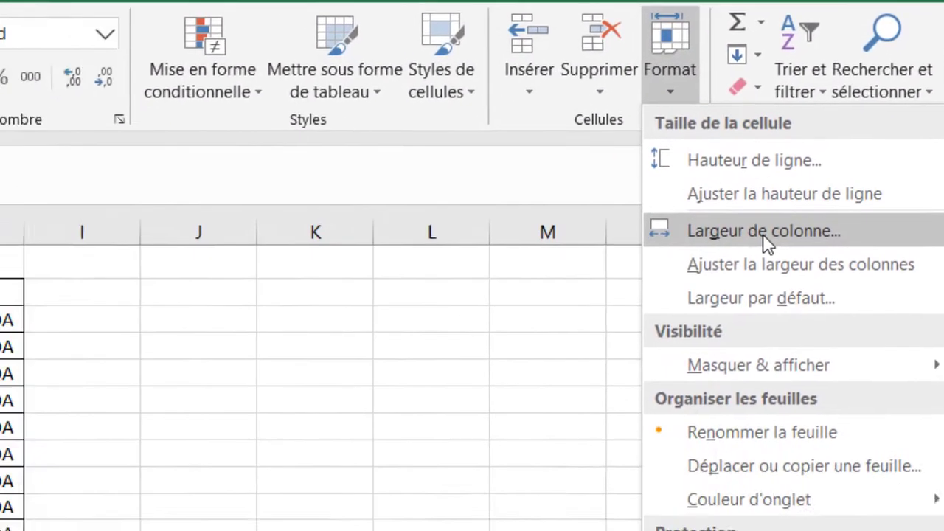
pyautogui.click(624, 320)
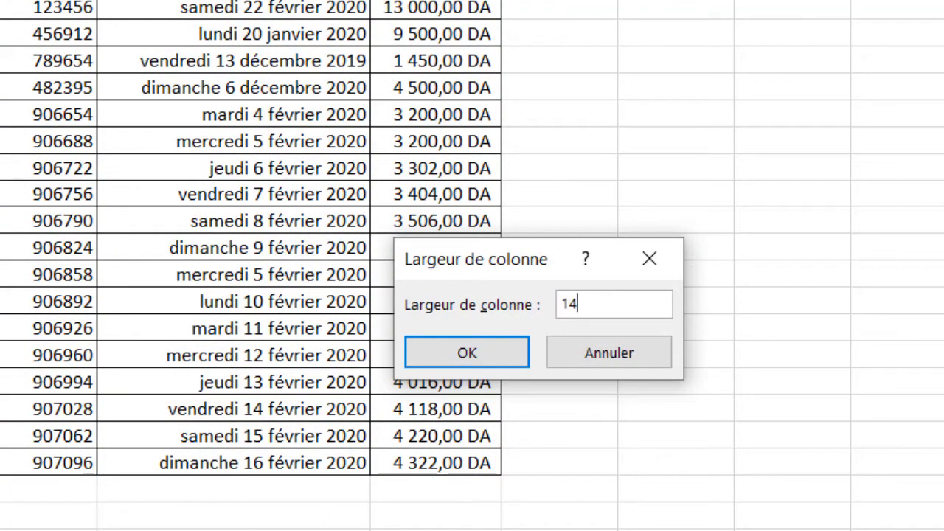
pyautogui.press('Return')
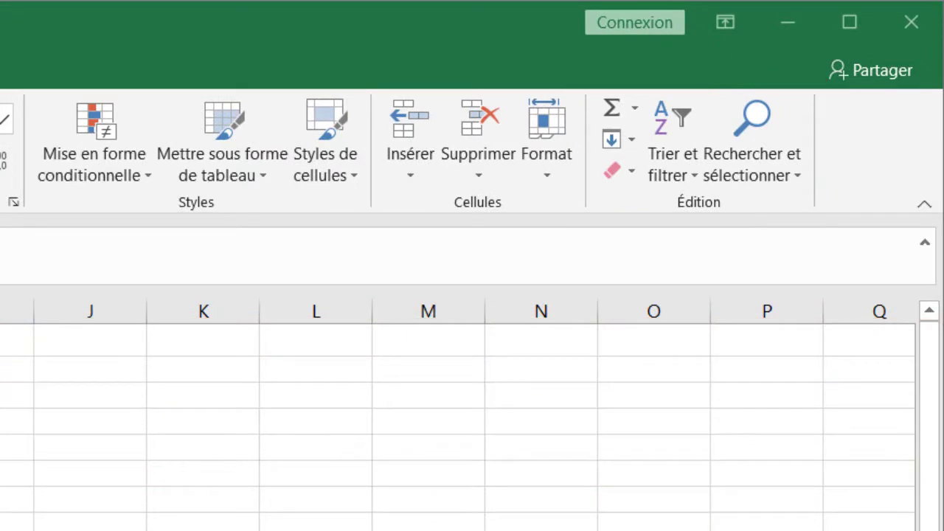
# Step: Reveal the hidden Nom column by going to cell B15 with Atteindre and setting the column width to 14
pyautogui.click(800, 182)
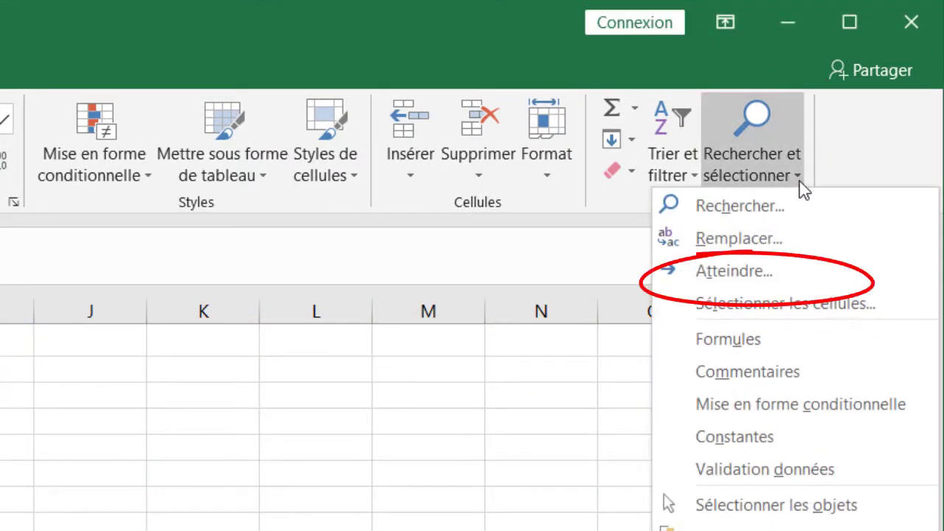
pyautogui.click(814, 275)
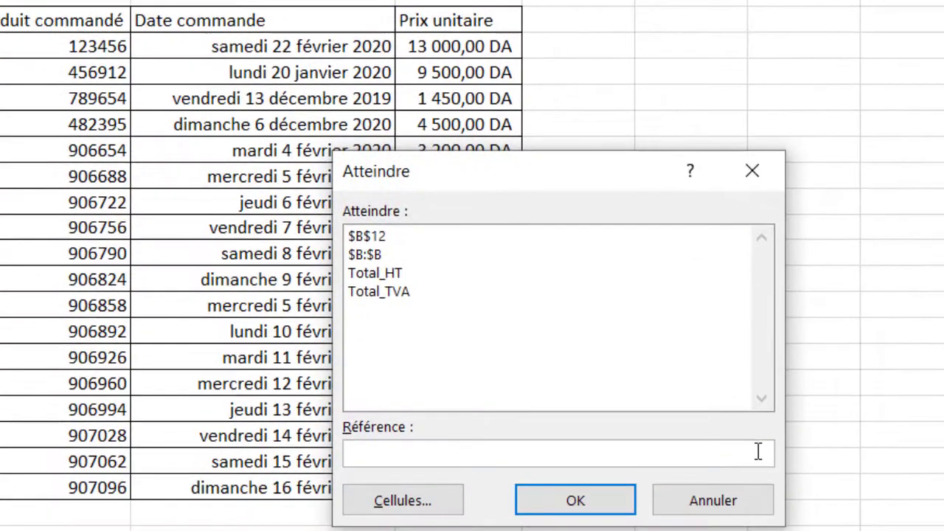
pyautogui.write('B15')
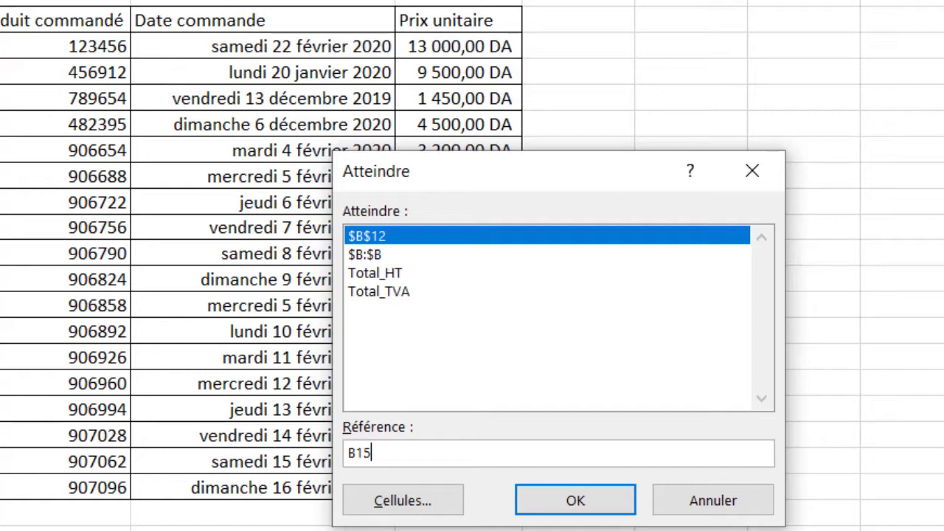
pyautogui.click(568, 499)
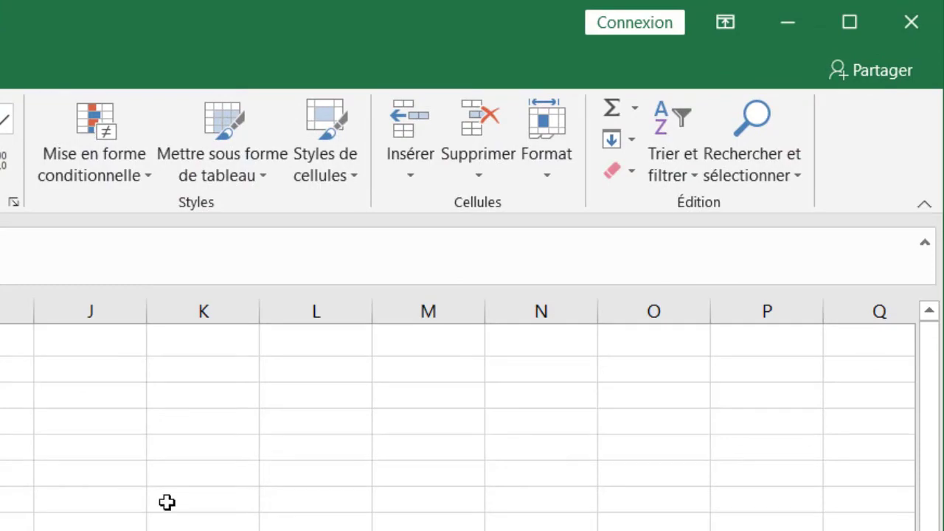
pyautogui.click(557, 176)
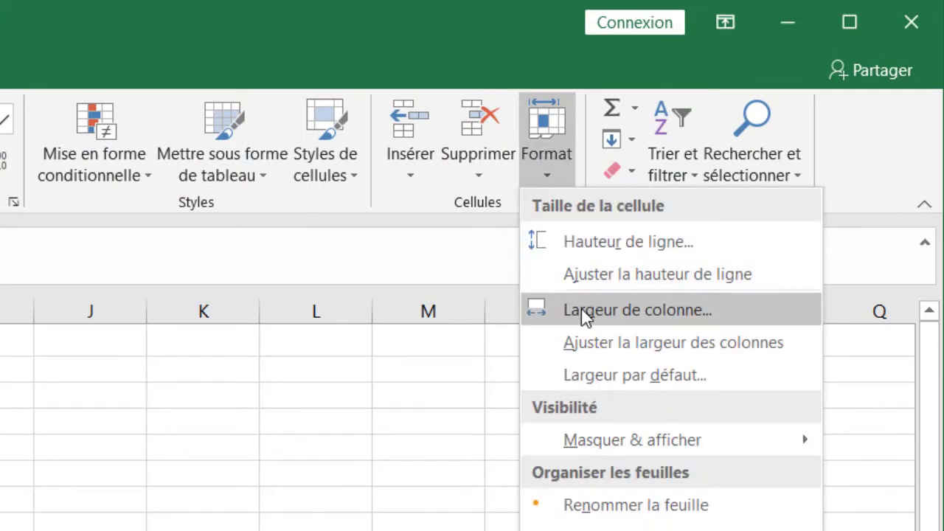
pyautogui.click(558, 317)
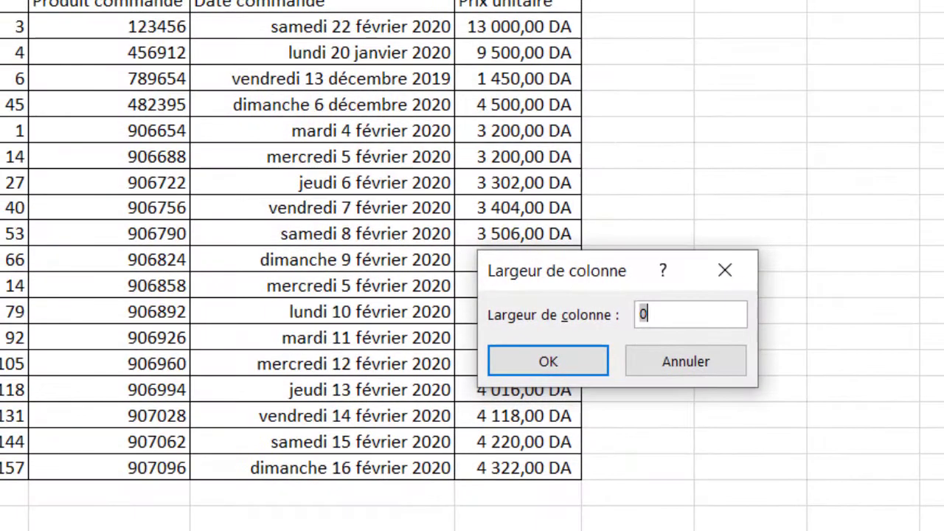
pyautogui.write('14')
pyautogui.click(538, 359)
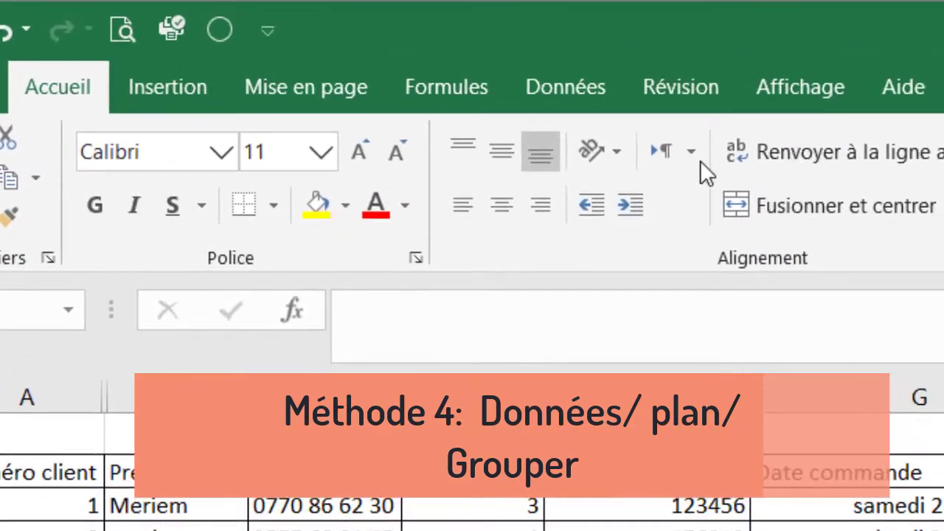
# Step: Expand the collapsed group over column B to show the Nom column
pyautogui.click(601, 90)
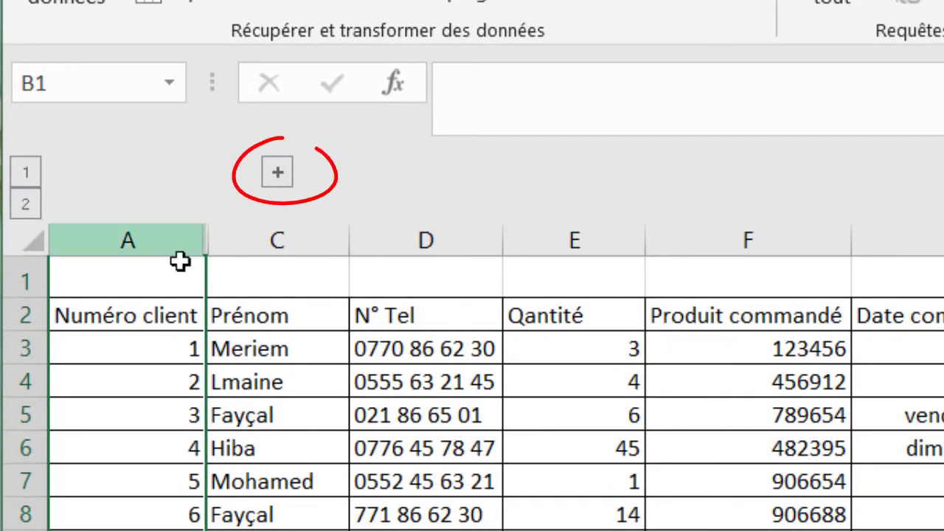
pyautogui.click(279, 175)
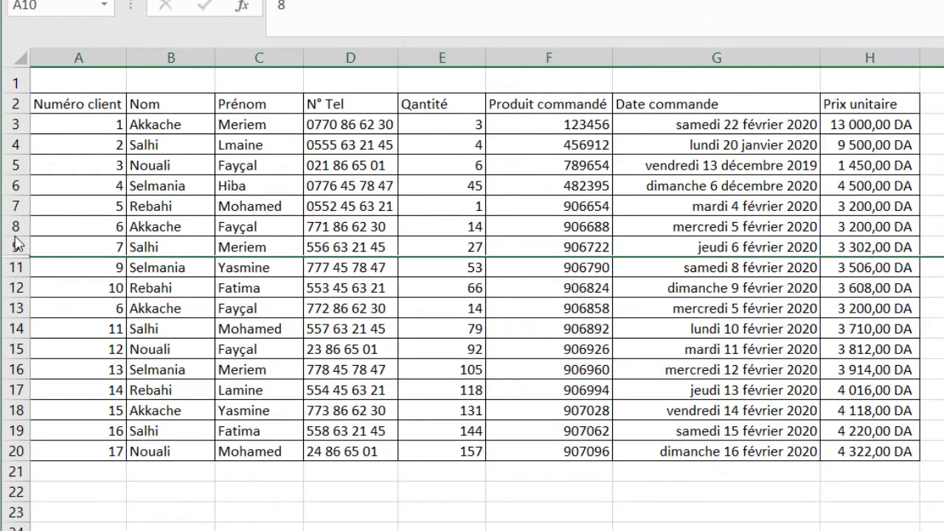
# Step: Unhide row 10 by selecting rows 9 through 11 and applying Afficher
pyautogui.click(16, 246)
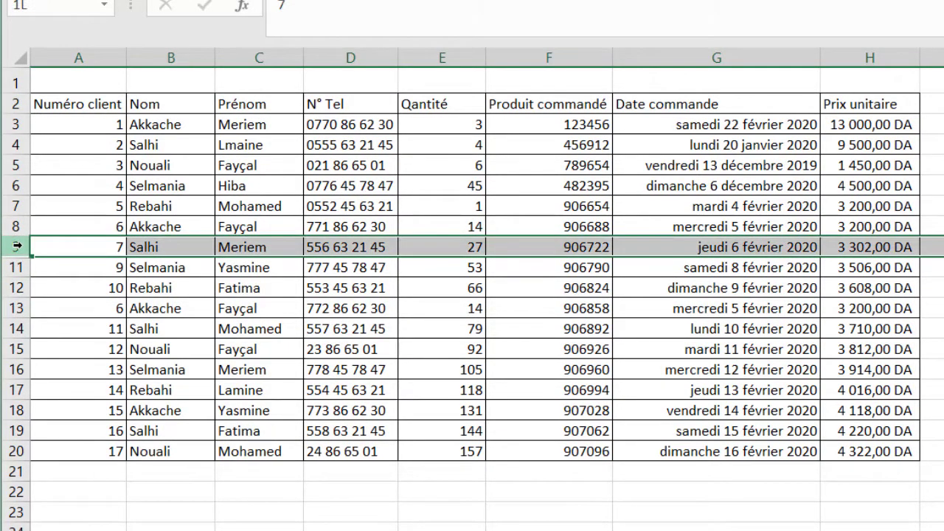
pyautogui.moveTo(27, 251); pyautogui.dragTo(34, 267)
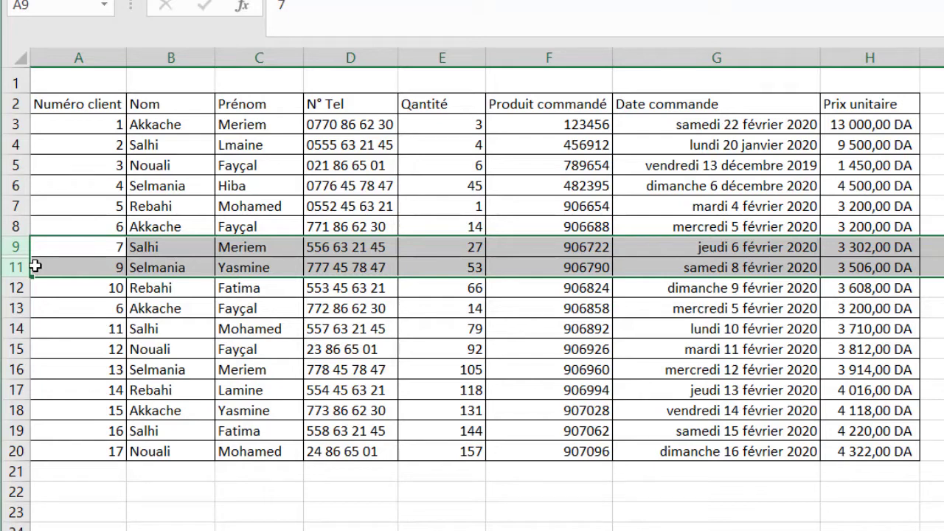
pyautogui.rightClick(602, 268)
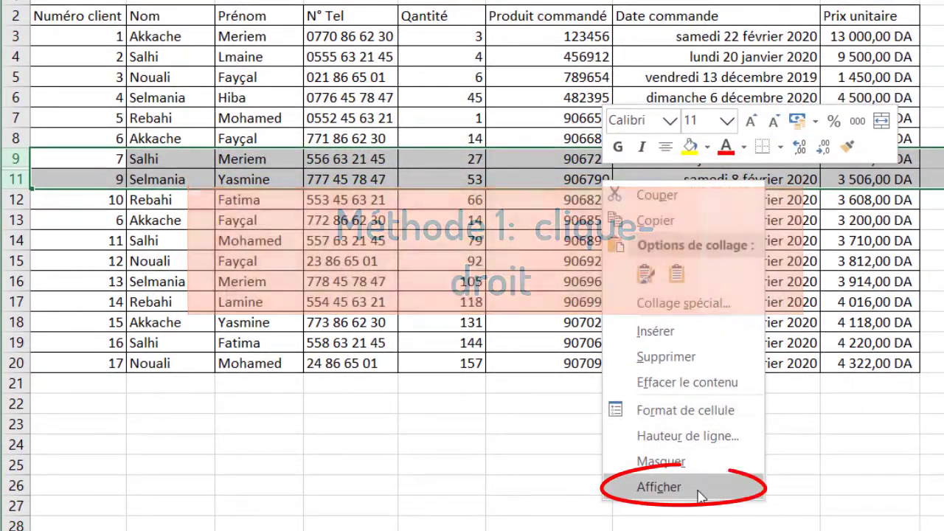
pyautogui.click(697, 488)
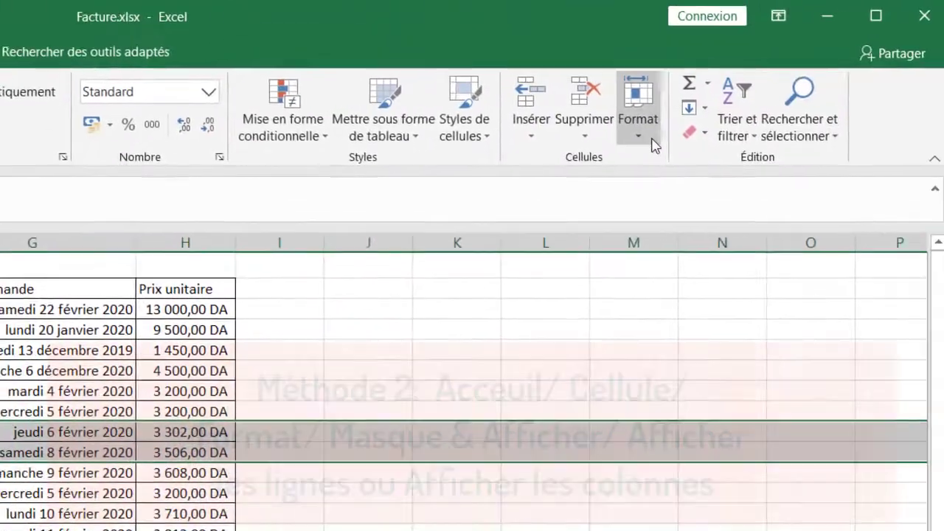
# Step: Reveal hidden row 10 by applying Afficher les lignes to the selected rows 9 through 11
pyautogui.click(642, 140)
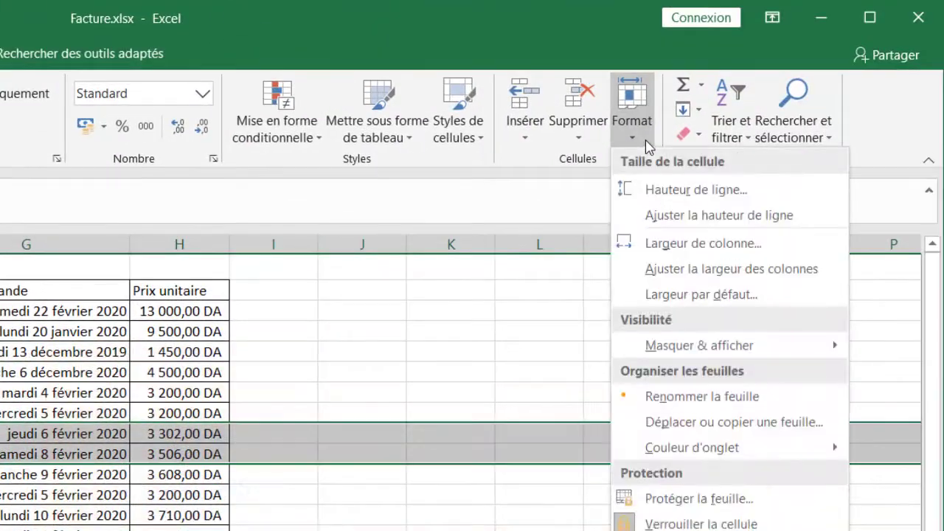
pyautogui.moveTo(668, 345)
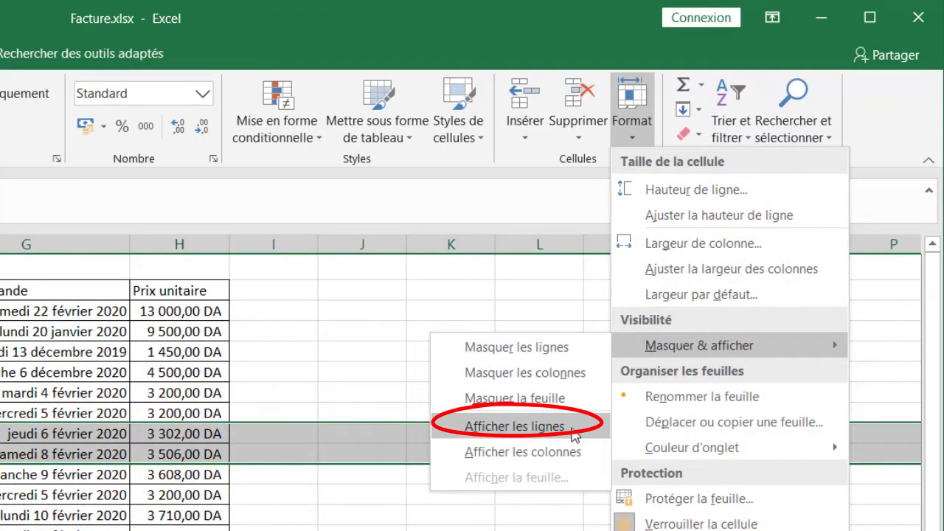
pyautogui.click(516, 427)
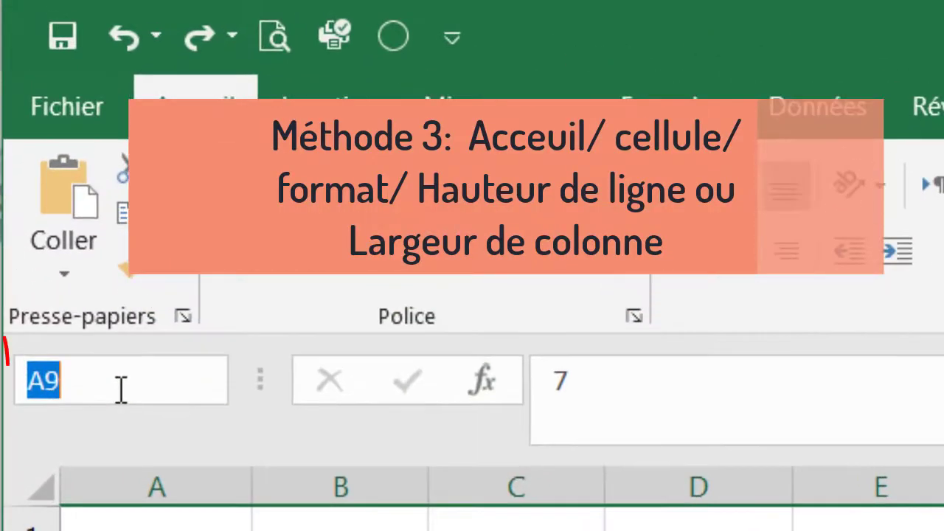
# Step: Reveal hidden row 10 by going to cell C10 through the Name Box and setting the row height to 14
pyautogui.write('C1')
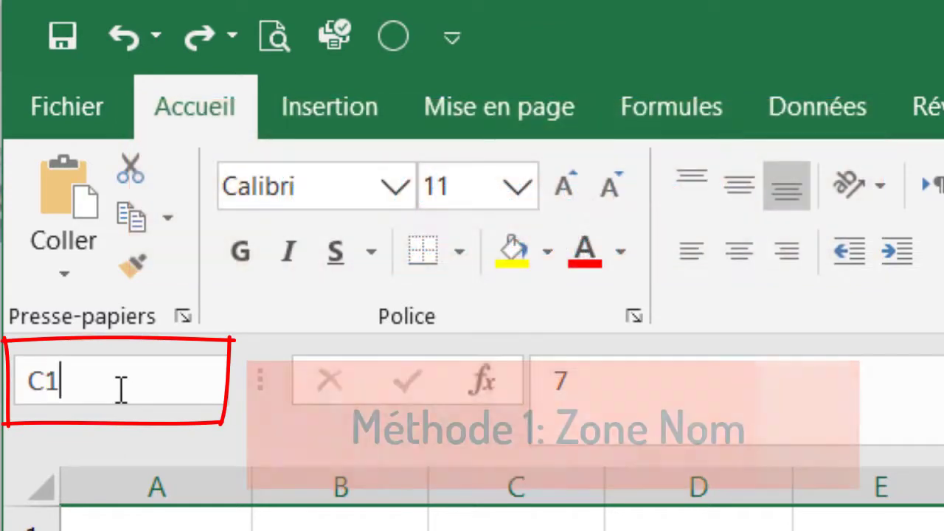
pyautogui.write('0')
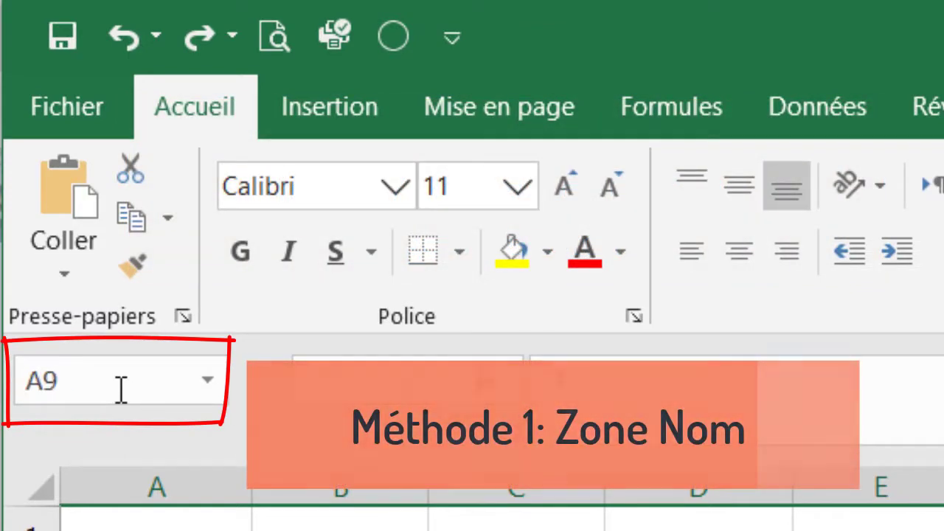
pyautogui.press('Return')
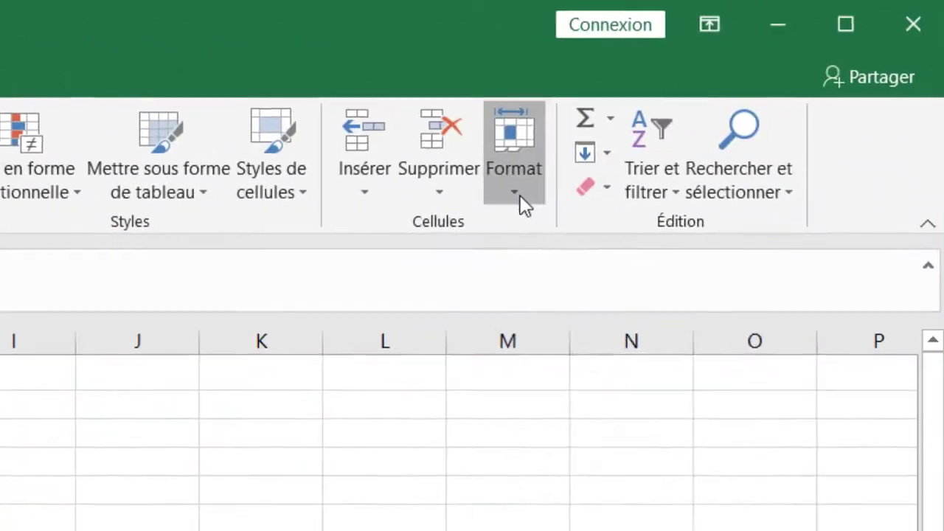
pyautogui.click(522, 204)
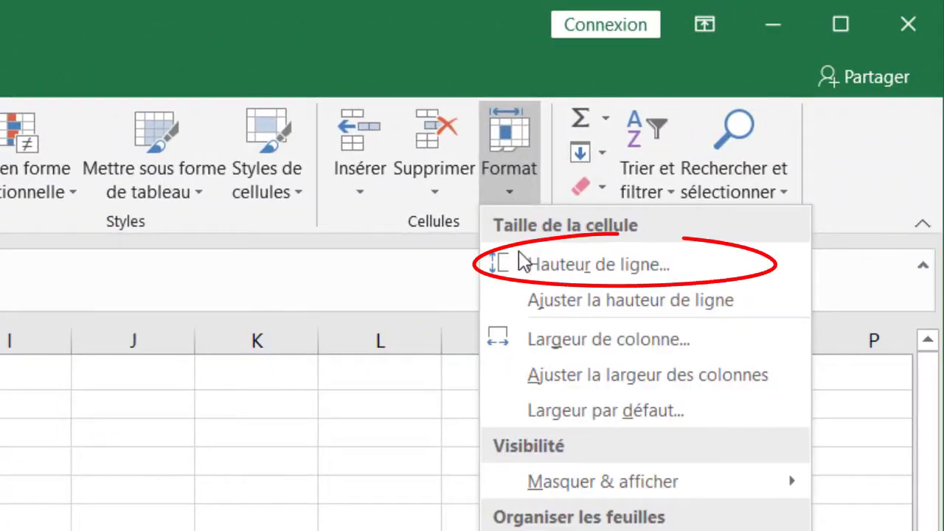
pyautogui.click(718, 267)
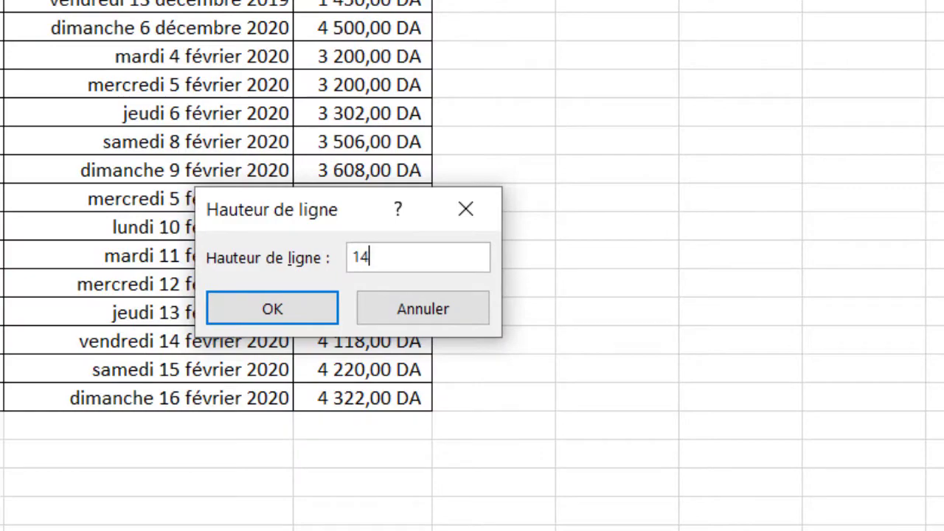
pyautogui.write('14')
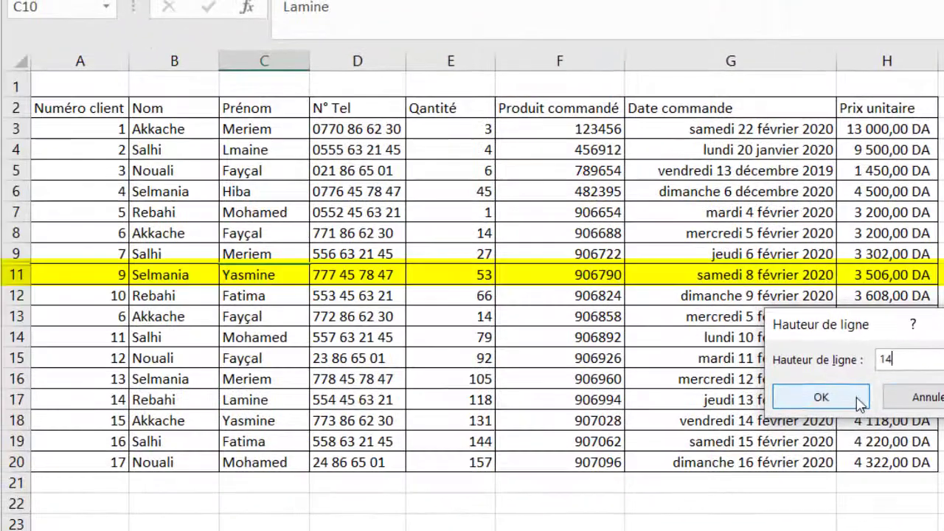
pyautogui.click(272, 308)
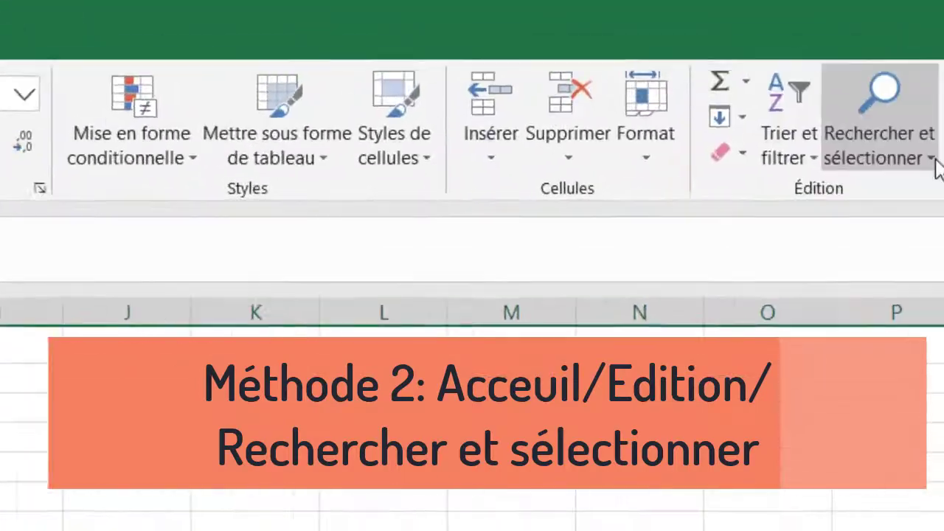
# Step: Reveal hidden row 10 by going to cell F10 with Atteindre and setting the row height to 14
pyautogui.click(929, 161)
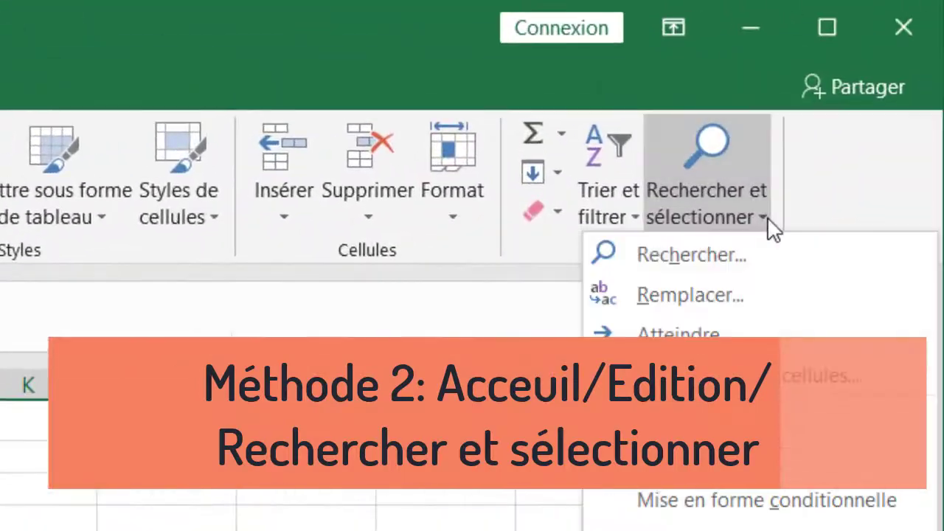
pyautogui.click(771, 341)
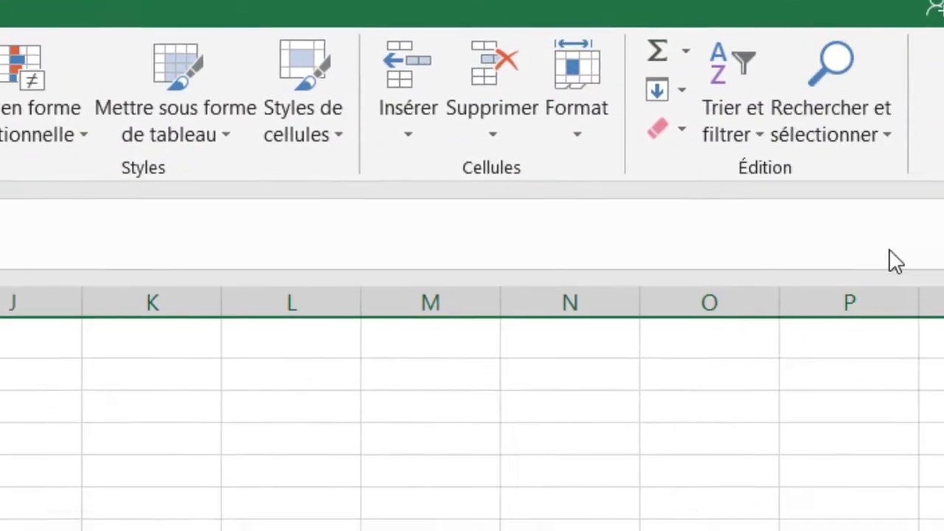
pyautogui.press('BackSpace')
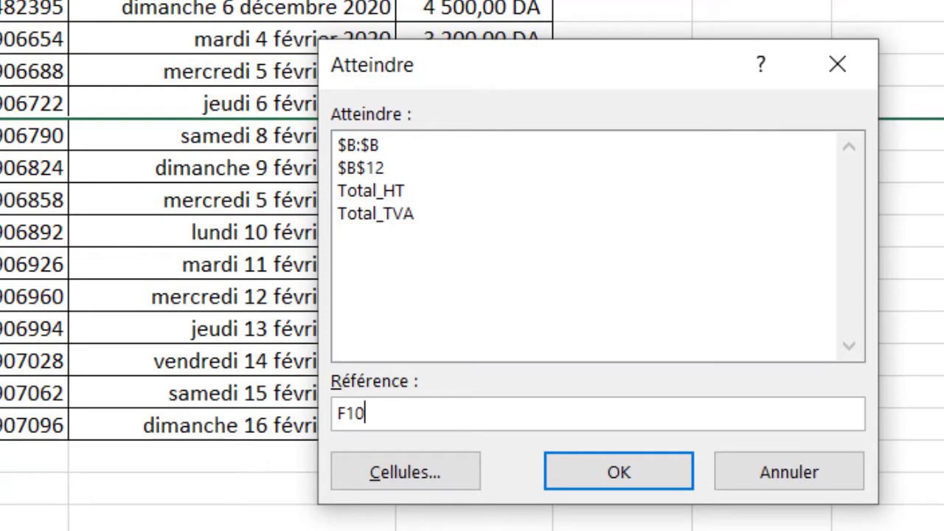
pyautogui.press('Return')
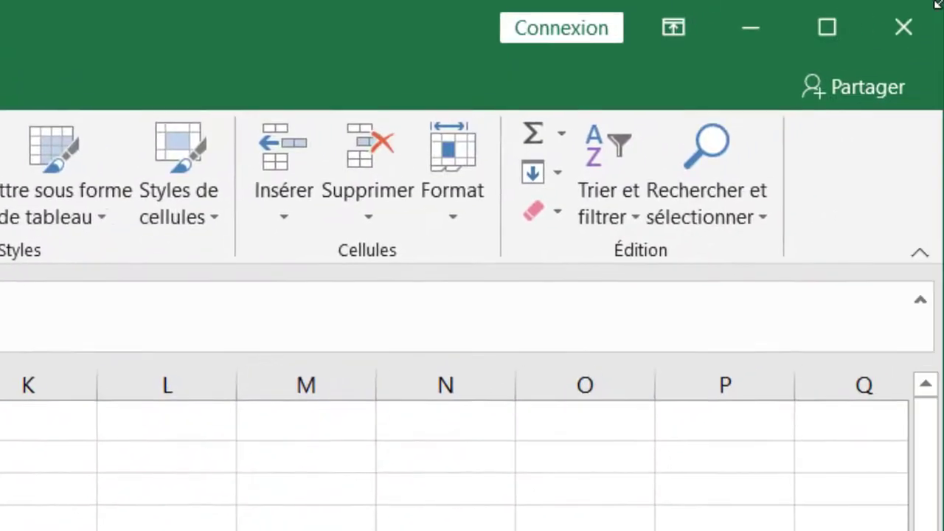
pyautogui.click(459, 217)
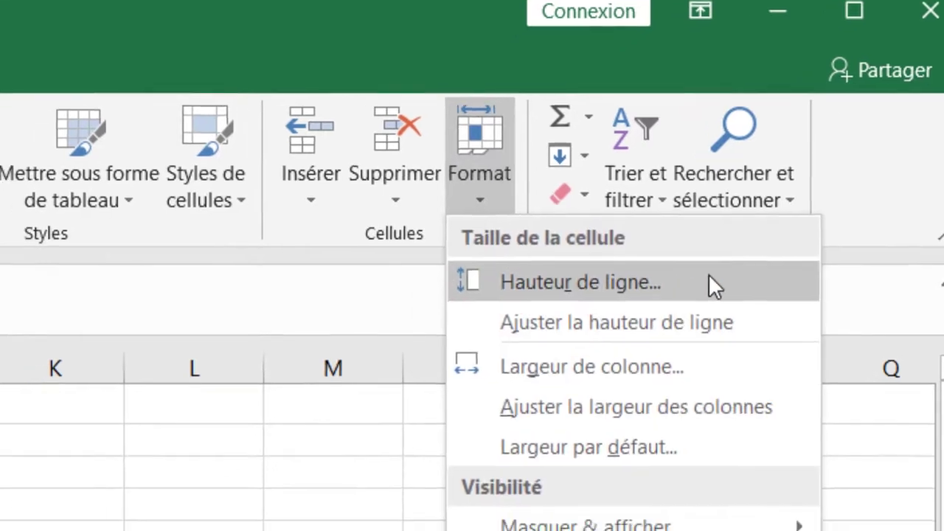
pyautogui.click(685, 299)
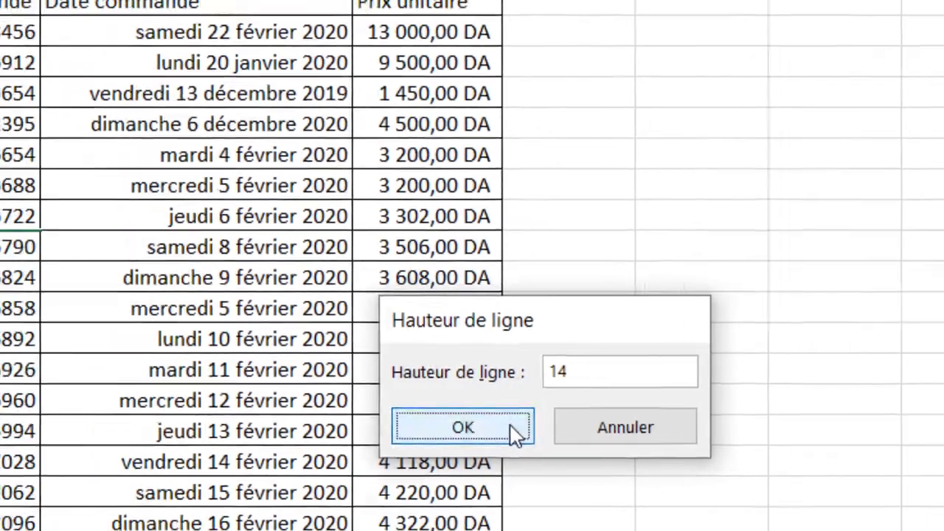
pyautogui.click(451, 424)
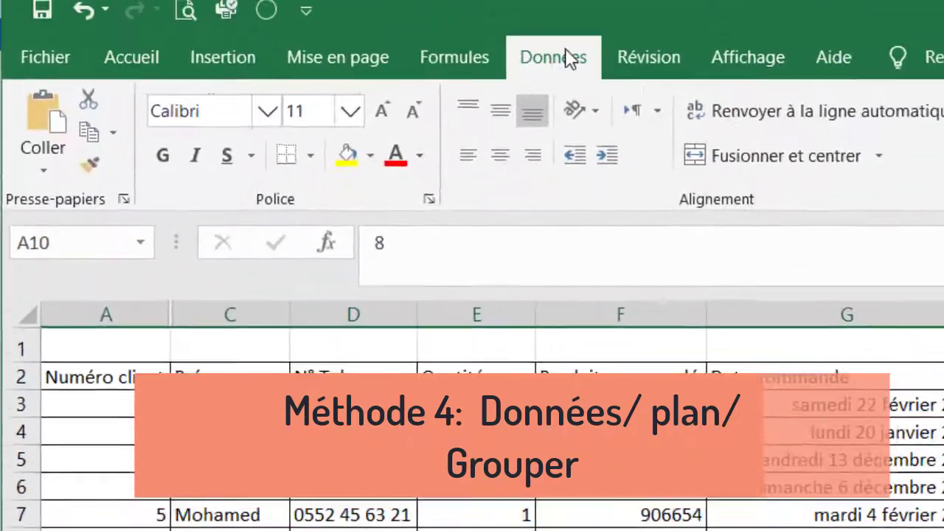
# Step: Reveal row 10 by grouping it and expanding the collapsed outline, and remove the grouping with Dissocier
pyautogui.click(579, 73)
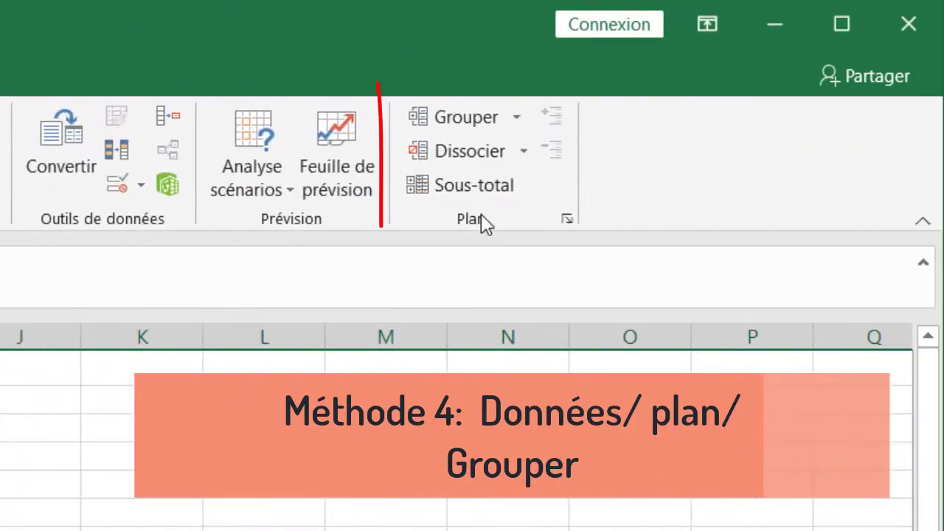
pyautogui.click(494, 127)
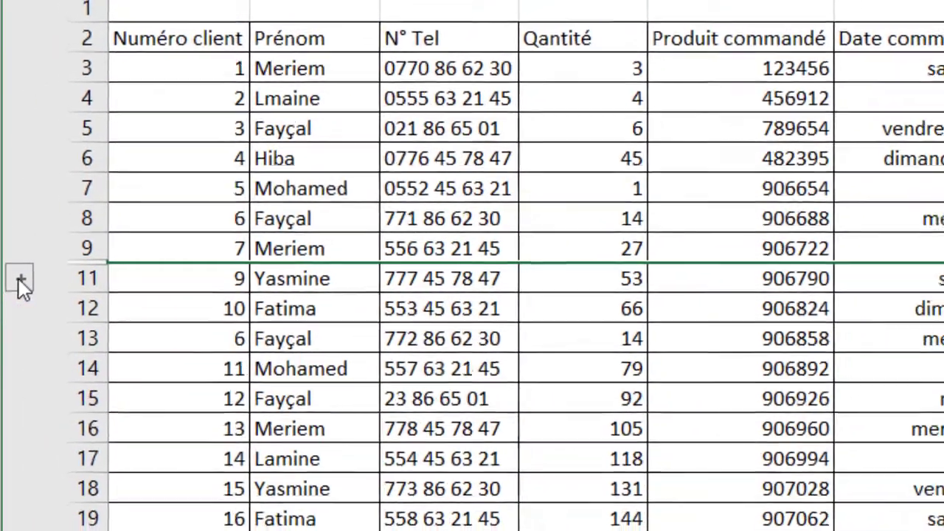
pyautogui.click(21, 279)
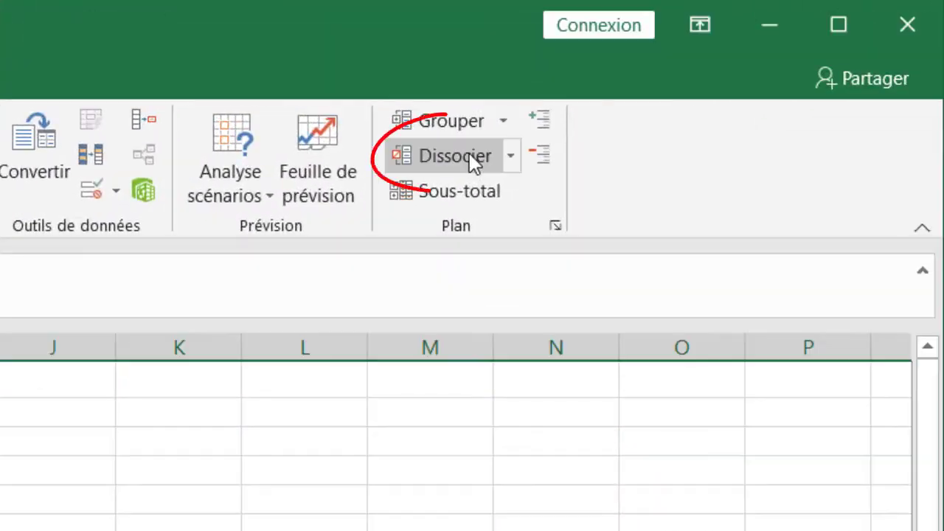
pyautogui.click(469, 154)
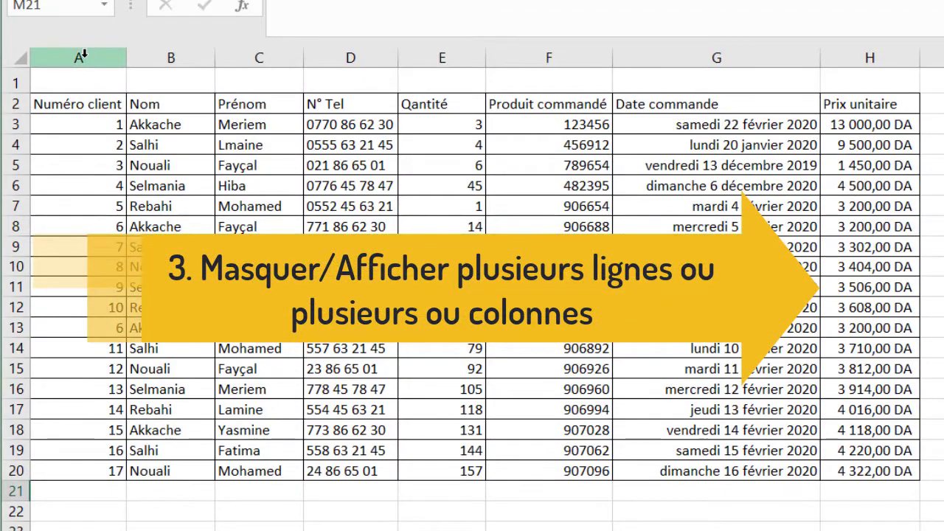
# Step: Select the adjacent columns A through D, and then select the non-adjacent columns A, C, E and G instead
pyautogui.click(84, 57)
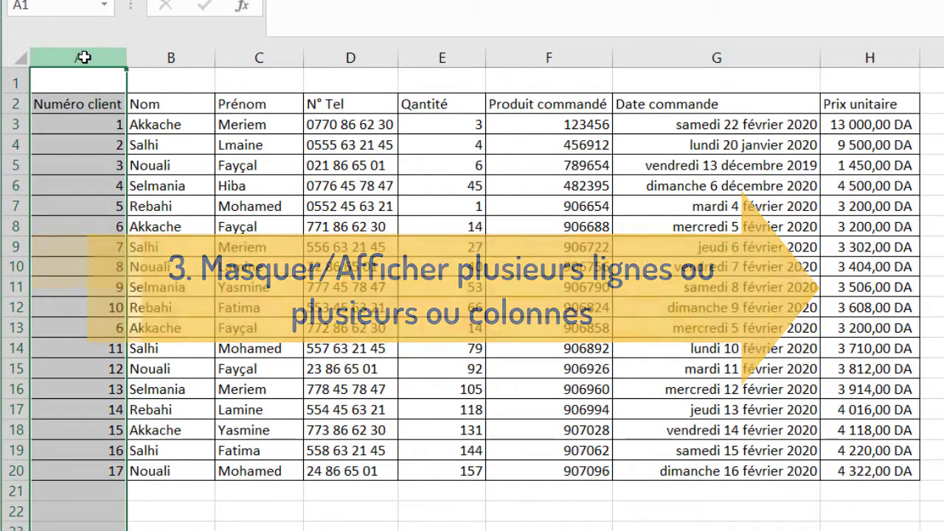
pyautogui.keyDown('shift'); pyautogui.click(345, 59); pyautogui.keyUp('shift')
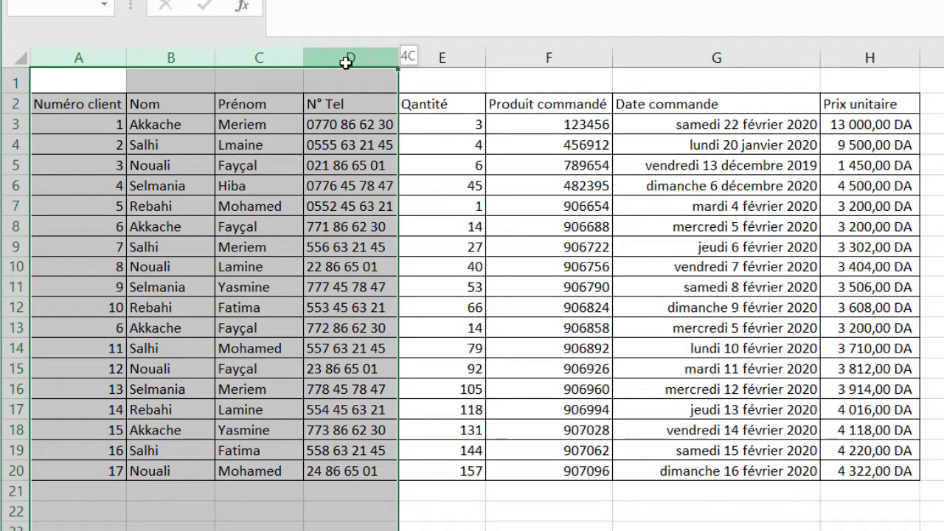
pyautogui.click(109, 56)
pyautogui.keyDown('ctrl'); pyautogui.click(242, 58); pyautogui.keyUp('ctrl')
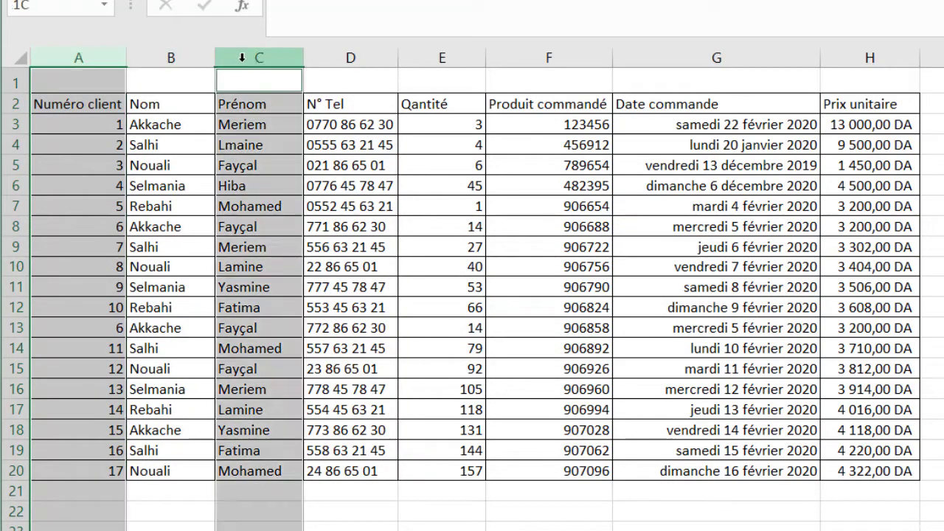
pyautogui.keyDown('ctrl'); pyautogui.click(441, 58); pyautogui.keyUp('ctrl')
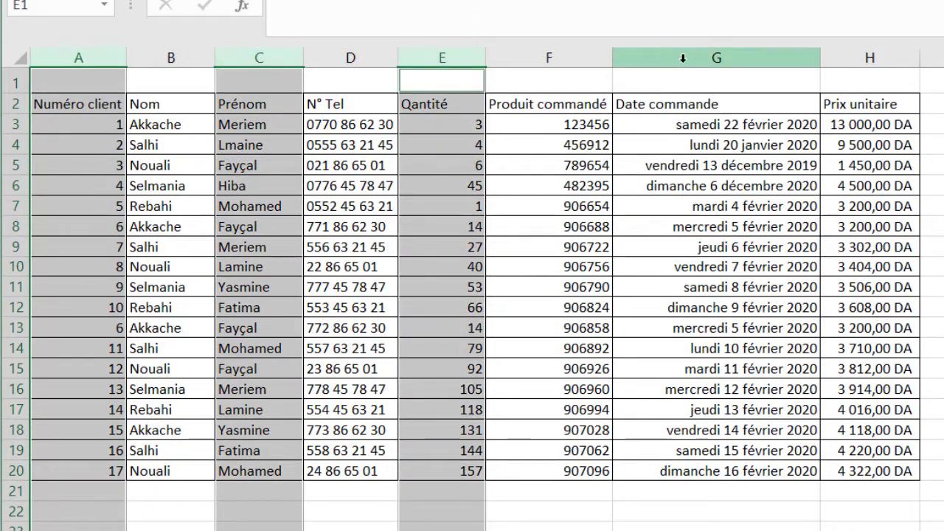
pyautogui.keyDown('ctrl'); pyautogui.click(694, 59); pyautogui.keyUp('ctrl')
# Step: Select the non-adjacent row blocks 4 through 7, 10 through 12 and 15 through 18 together
pyautogui.click(12, 145)
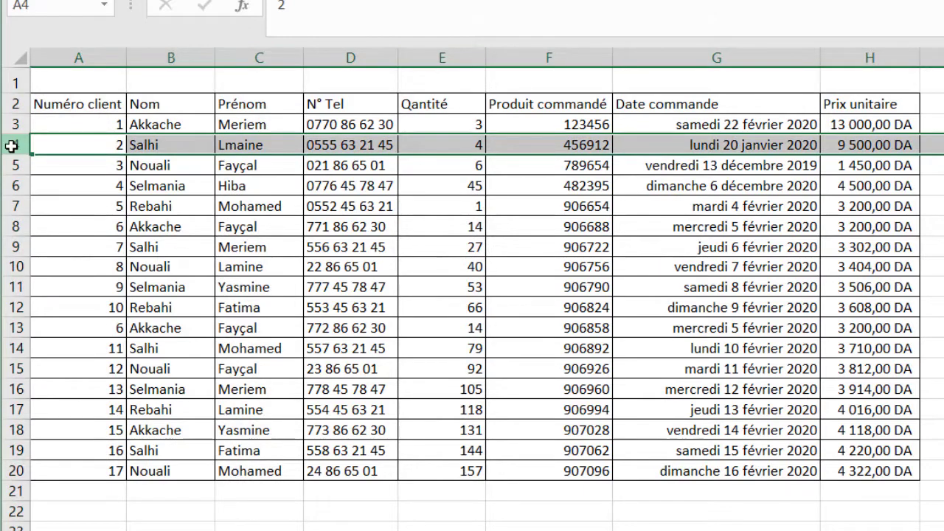
pyautogui.keyDown('shift'); pyautogui.click(12, 207); pyautogui.keyUp('shift')
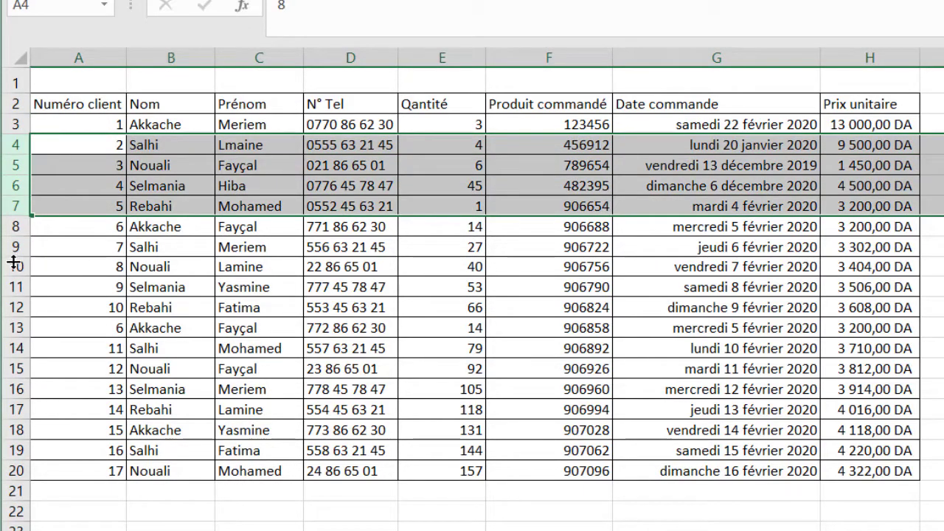
pyautogui.moveTo(13, 264); pyautogui.dragTo(16, 307)
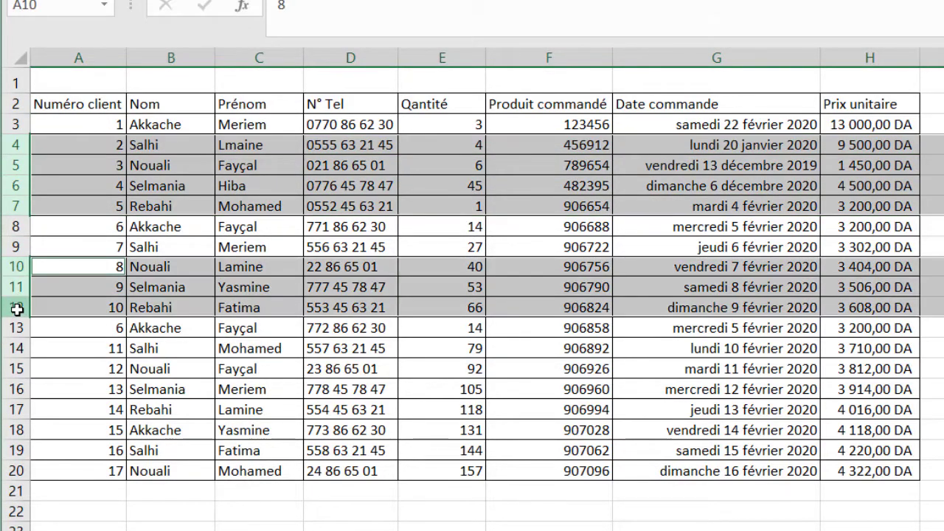
pyautogui.moveTo(17, 369); pyautogui.dragTo(20, 427)
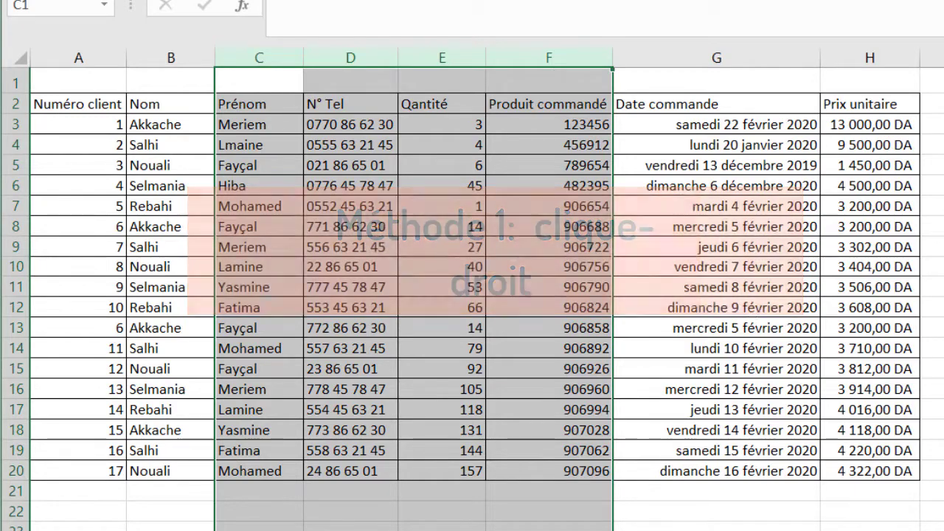
# Step: Hide the selected columns C through F with Masquer, and show them again by applying Afficher to columns B through G
pyautogui.rightClick(604, 399)
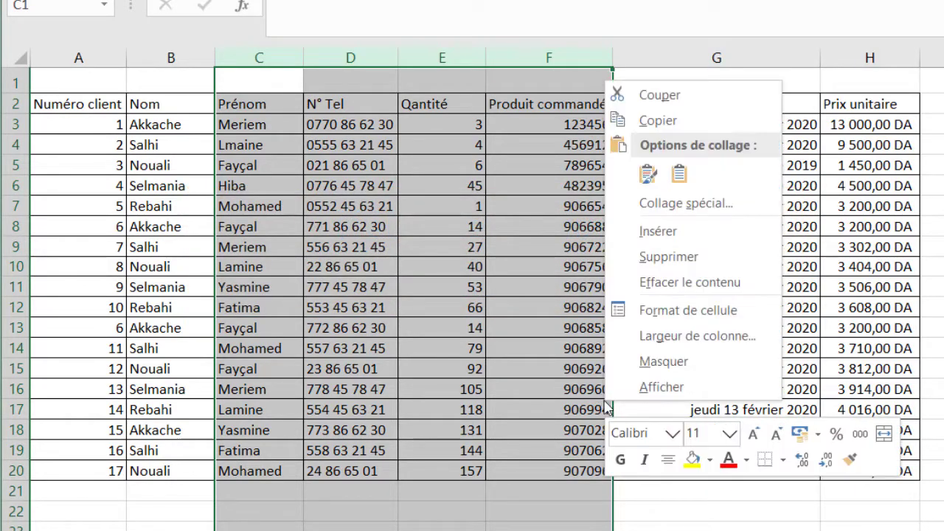
pyautogui.click(649, 367)
pyautogui.click(177, 57)
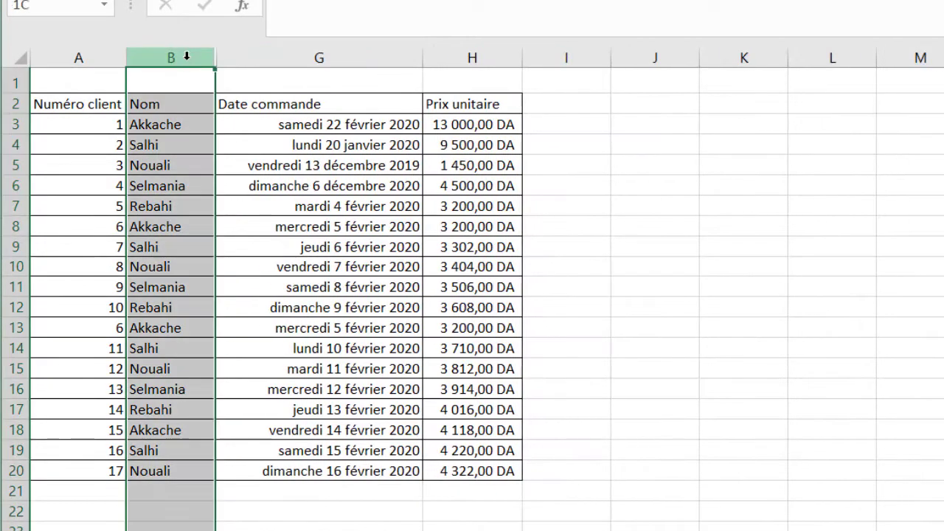
pyautogui.moveTo(188, 59); pyautogui.dragTo(261, 56)
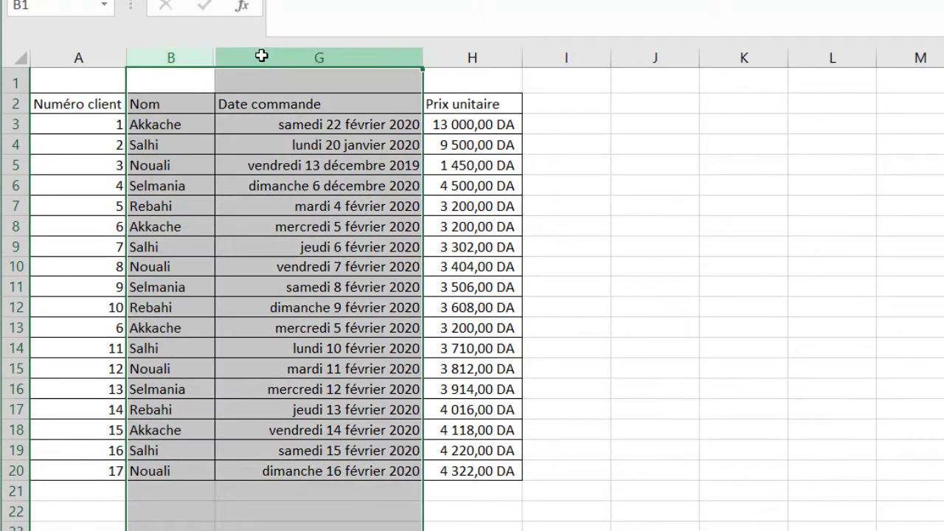
pyautogui.rightClick(399, 92)
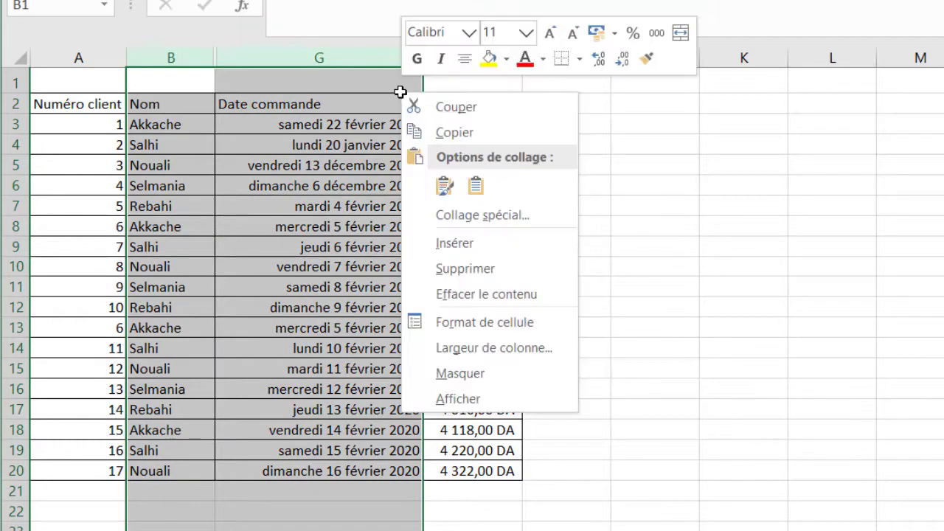
pyautogui.click(521, 400)
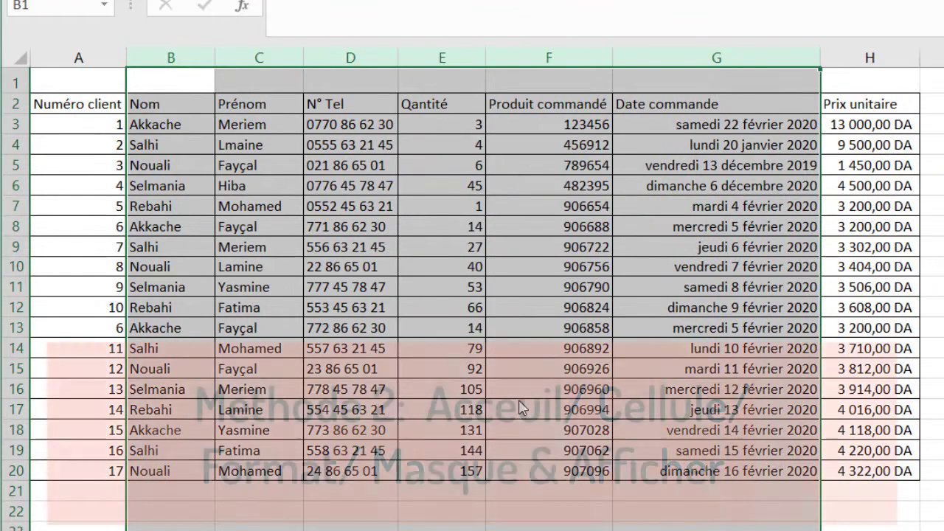
# Step: Hide rows 5 through 10 of the order table using the Masquer les lignes command
pyautogui.click(16, 165)
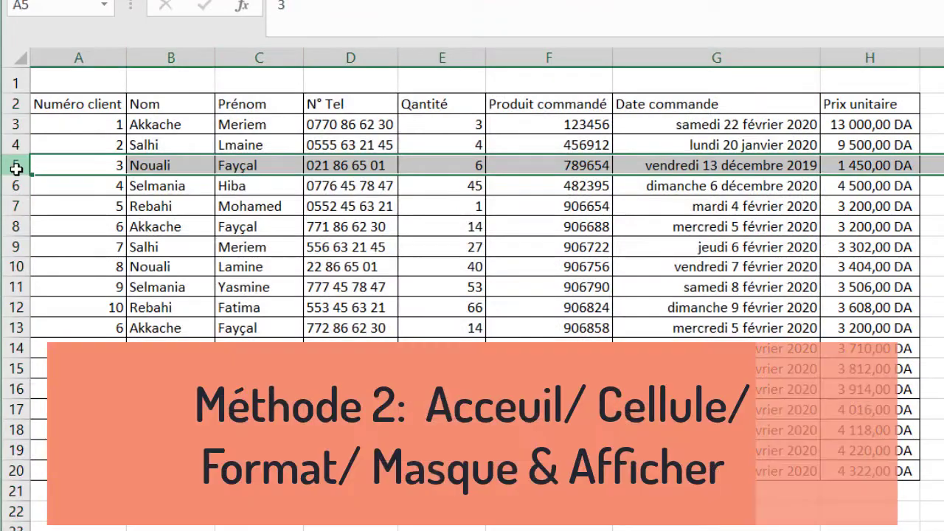
pyautogui.keyDown('shift'); pyautogui.click(16, 266); pyautogui.keyUp('shift')
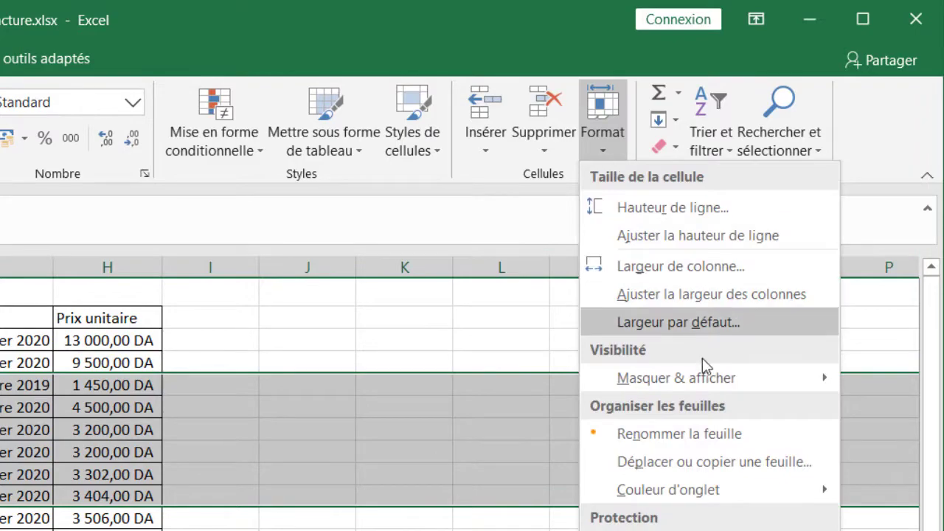
pyautogui.moveTo(702, 378)
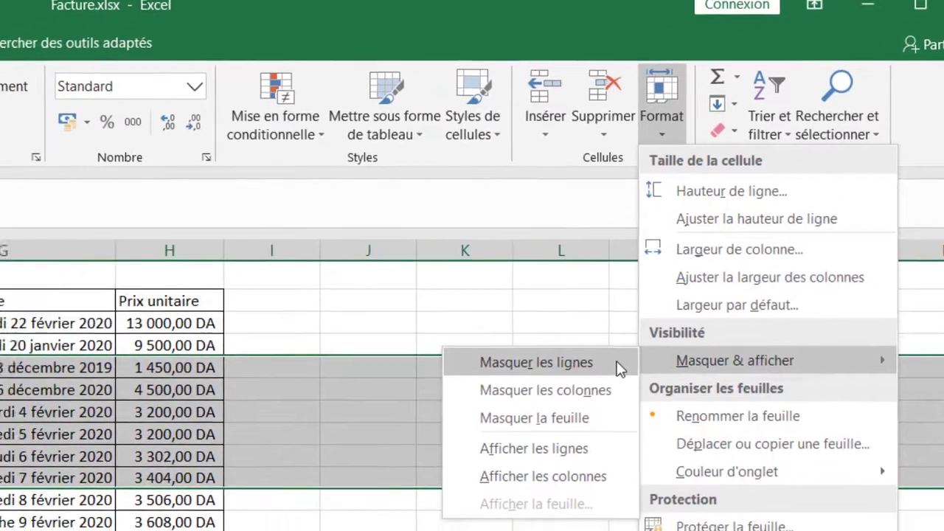
pyautogui.click(559, 379)
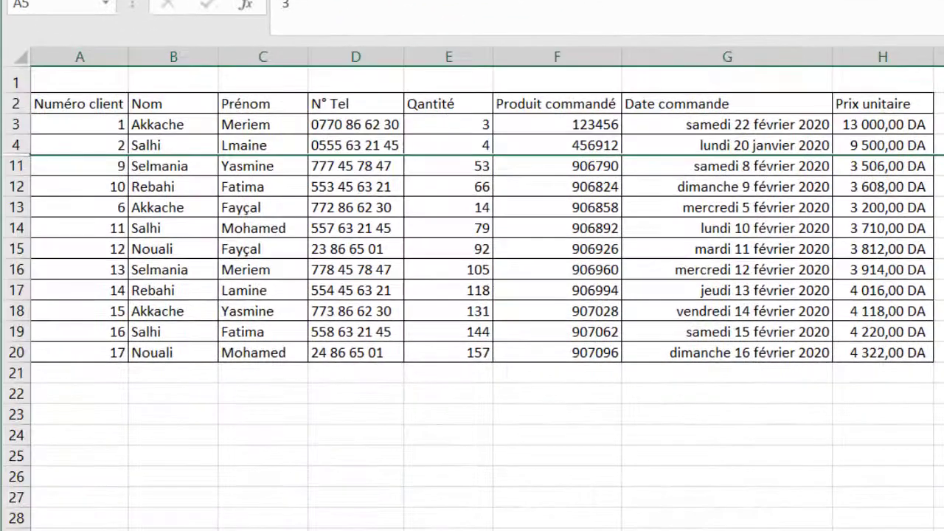
# Step: Show hidden rows 5 through 10 by selecting rows 4 through 11 and applying Afficher les lignes
pyautogui.moveTo(15, 144); pyautogui.dragTo(17, 165)
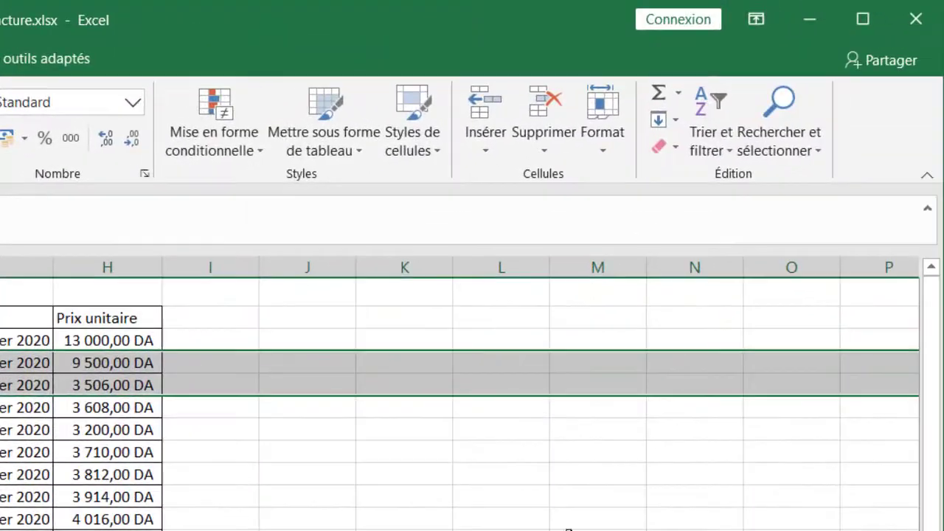
pyautogui.click(738, 118)
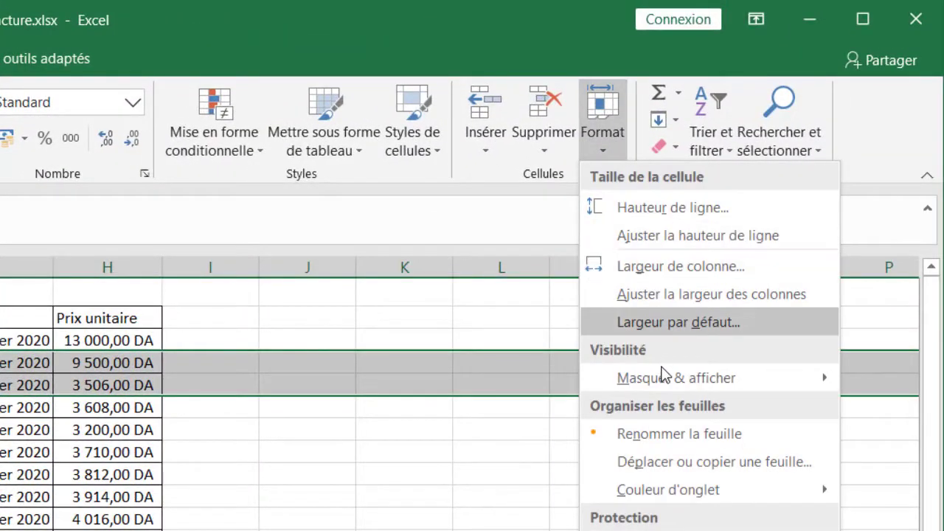
pyautogui.moveTo(662, 376)
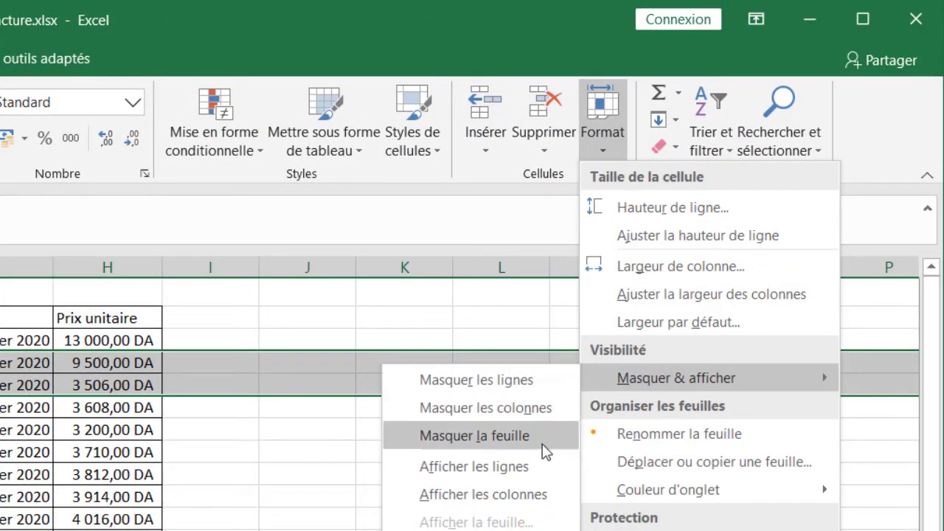
pyautogui.click(547, 466)
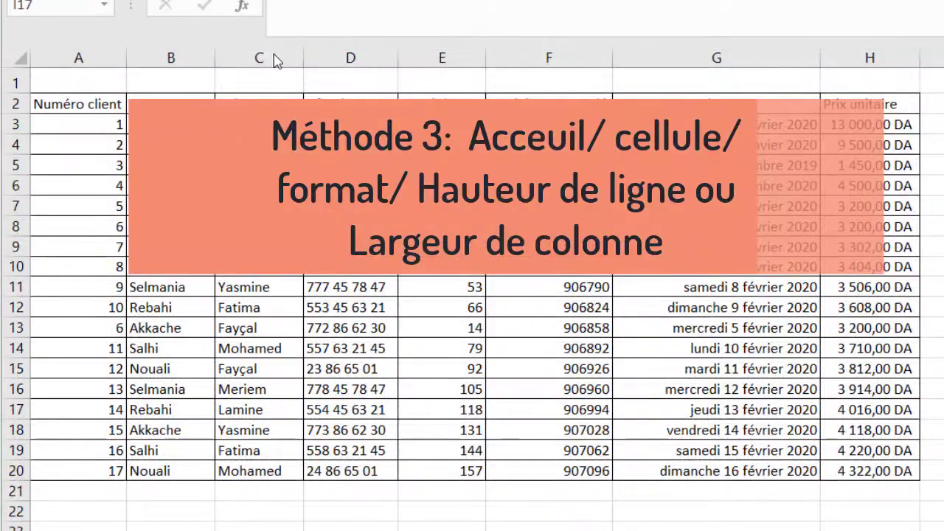
# Step: Hide columns C through F of the order table by setting their Largeur de colonne to 0
pyautogui.click(270, 53)
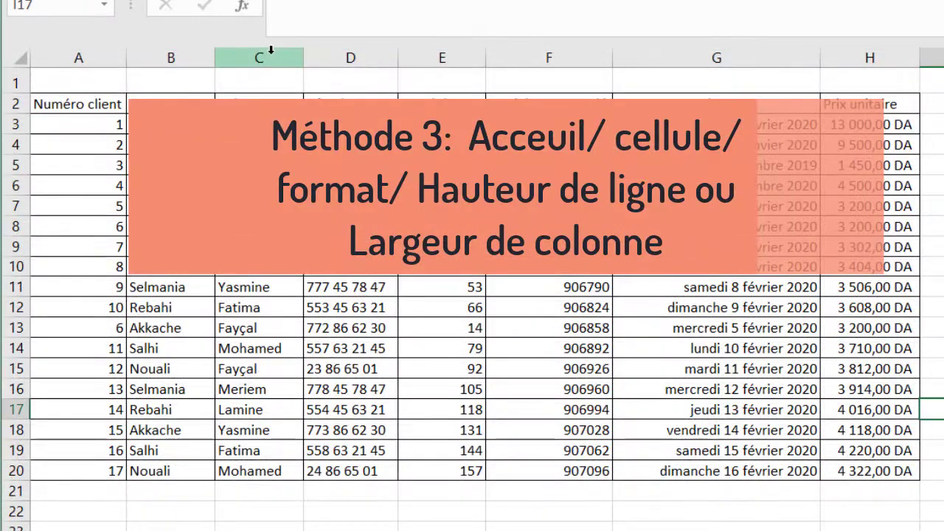
pyautogui.moveTo(262, 54); pyautogui.dragTo(531, 68)
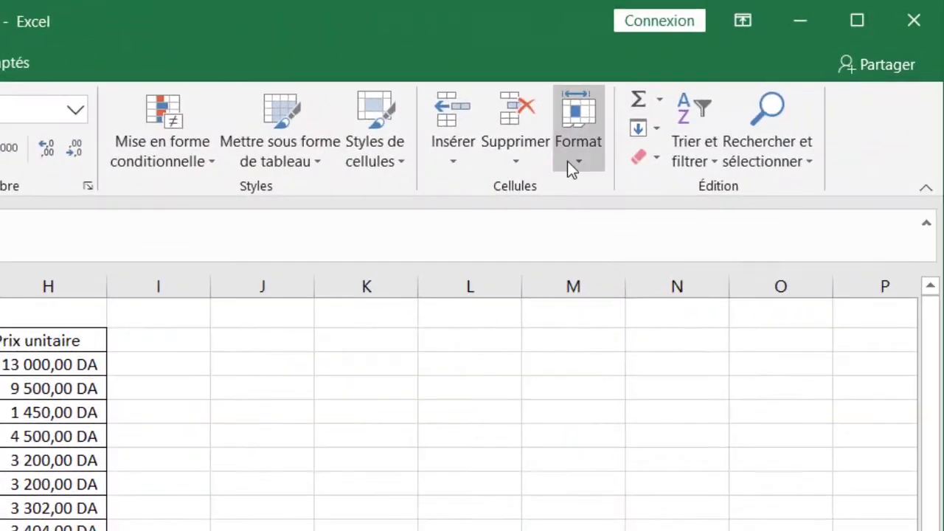
pyautogui.click(576, 160)
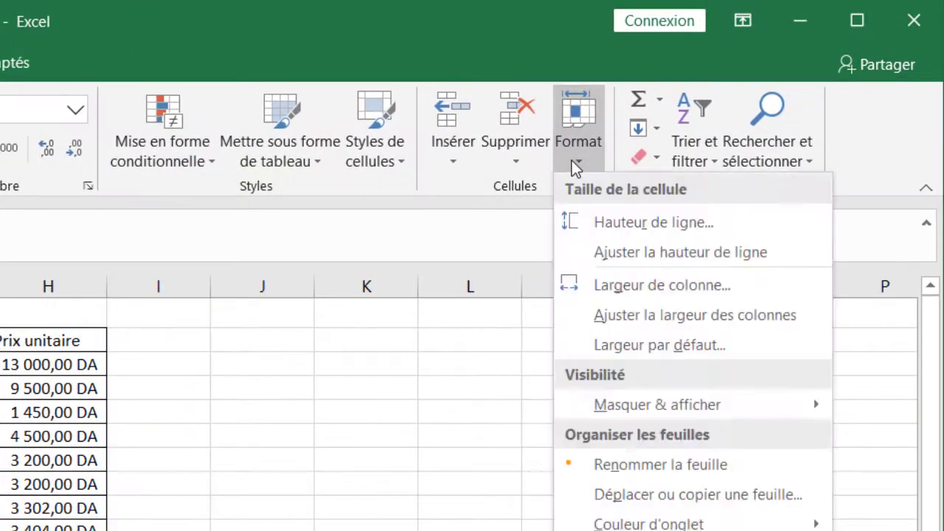
pyautogui.click(774, 287)
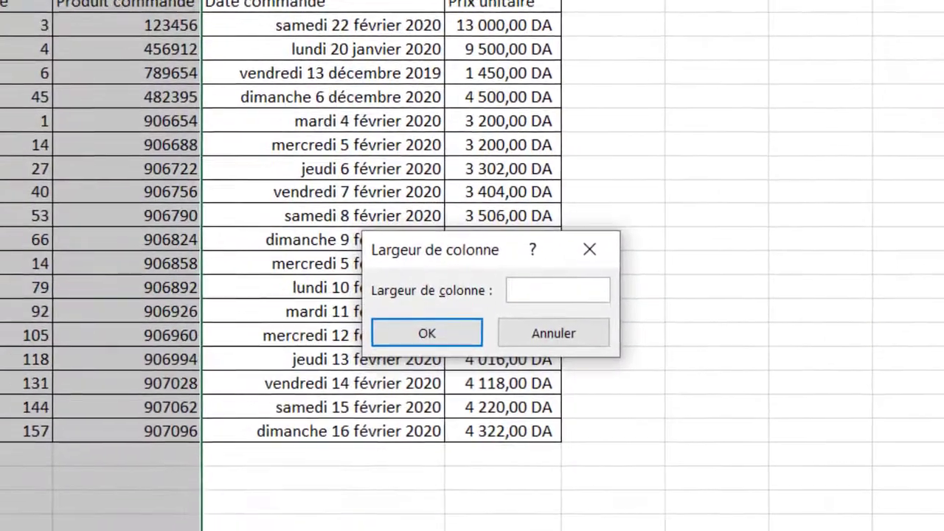
pyautogui.write('0')
pyautogui.press('Return')
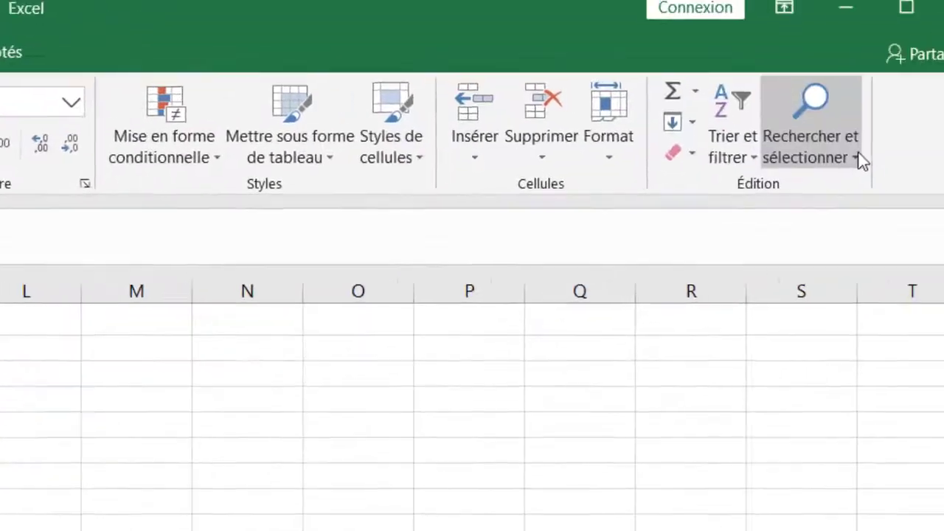
# Step: Select the hidden columns C through F by their reference using the Atteindre command
pyautogui.click(800, 175)
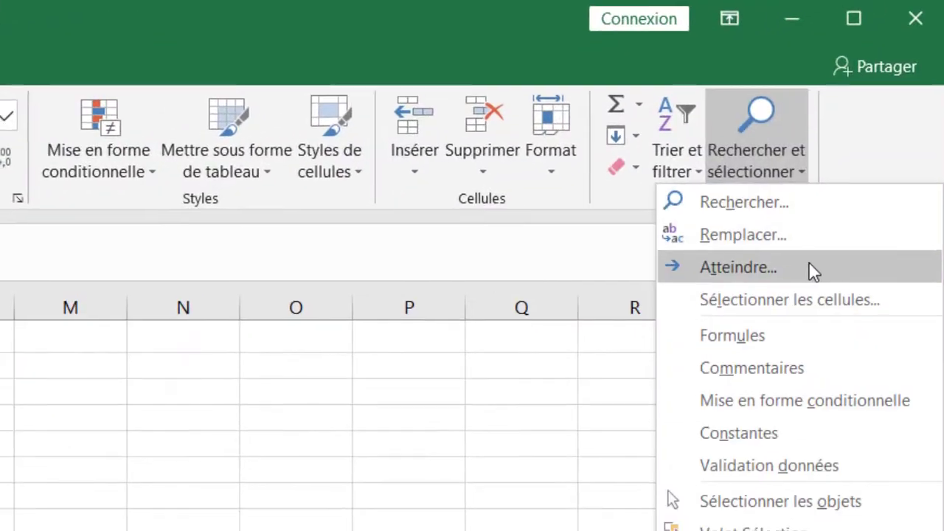
pyautogui.click(807, 270)
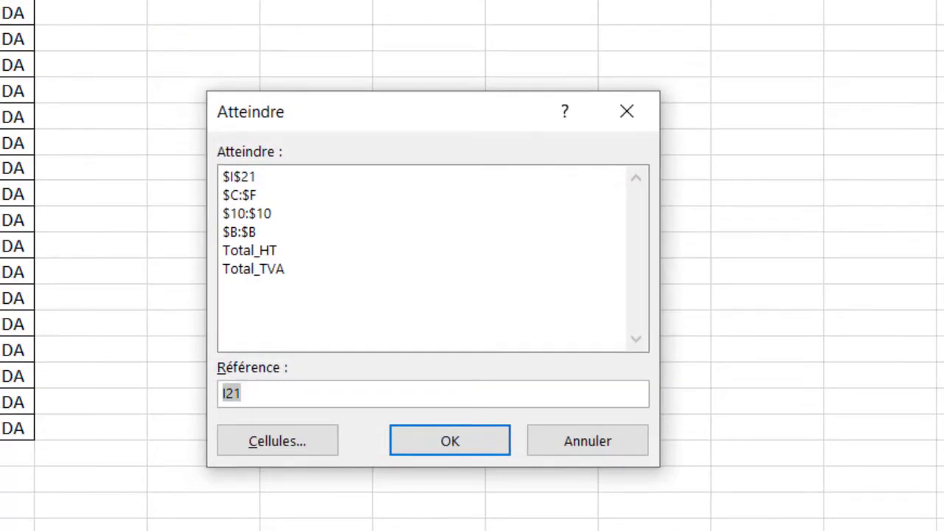
pyautogui.press('BackSpace')
pyautogui.click(482, 443)
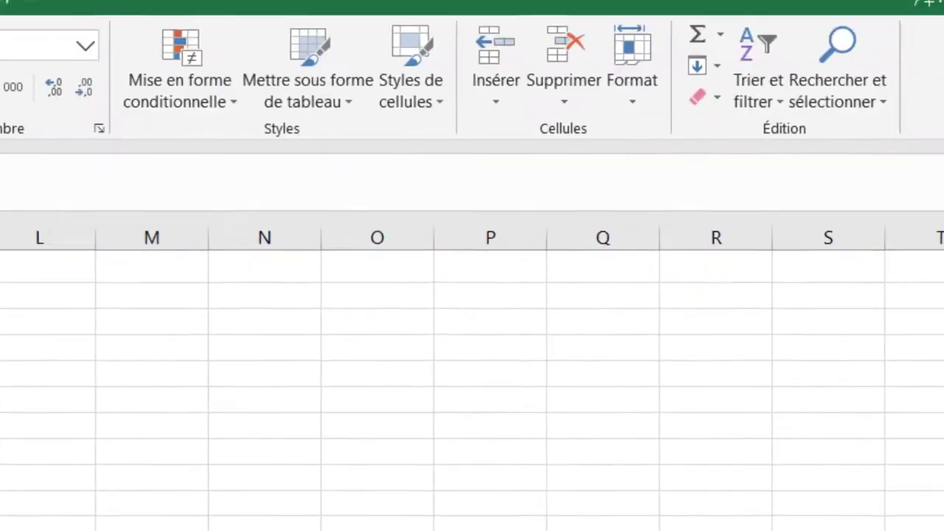
# Step: Show the selected hidden columns C through F by setting their Largeur de colonne to 14
pyautogui.click(645, 102)
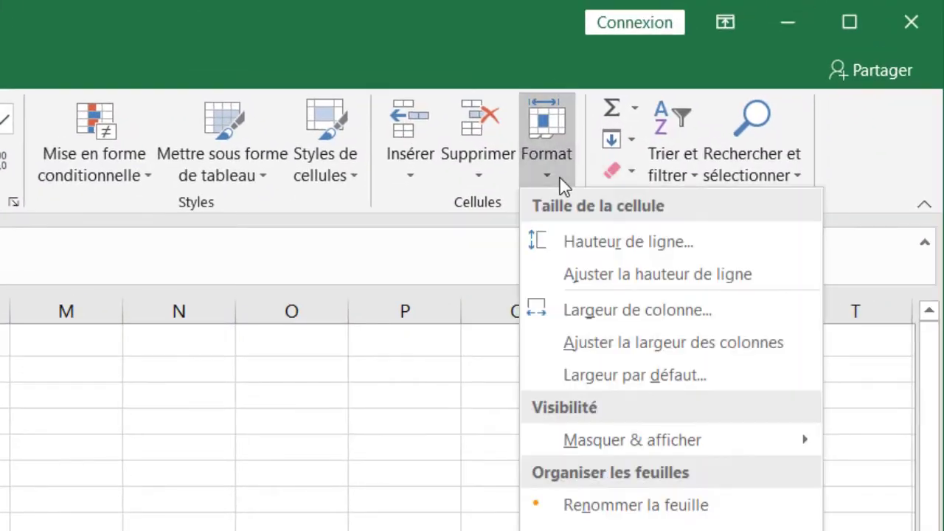
pyautogui.click(613, 318)
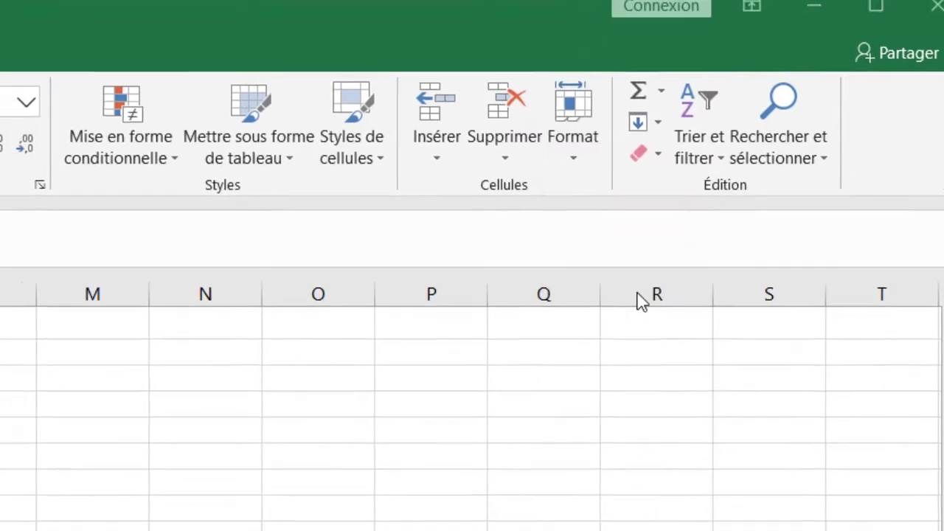
pyautogui.write('0')
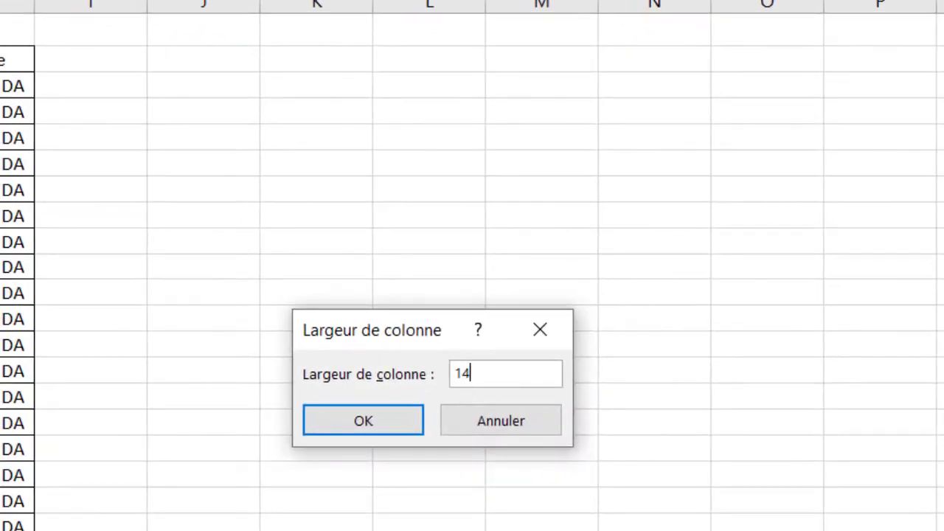
pyautogui.press('Return')
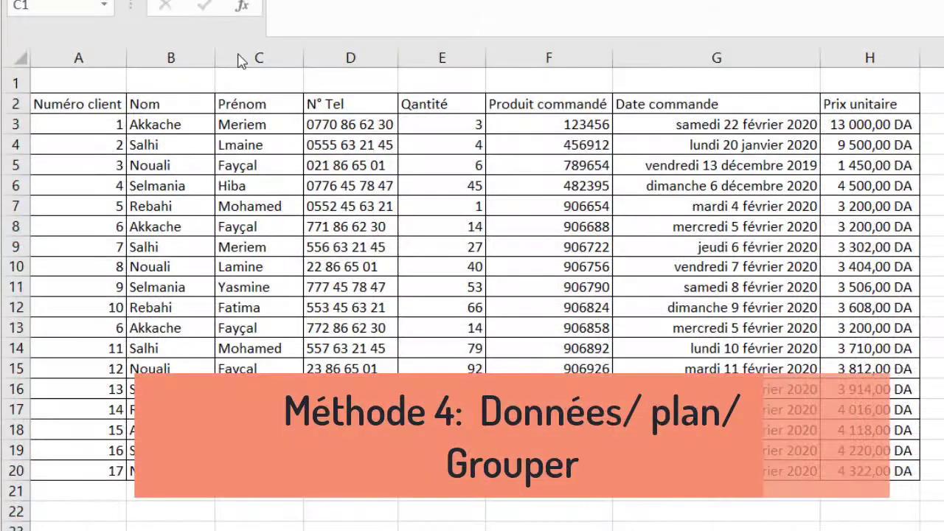
# Step: Group columns C through F with Grouper, and hide and show them by collapsing and expanding the group
pyautogui.moveTo(238, 47); pyautogui.dragTo(544, 52)
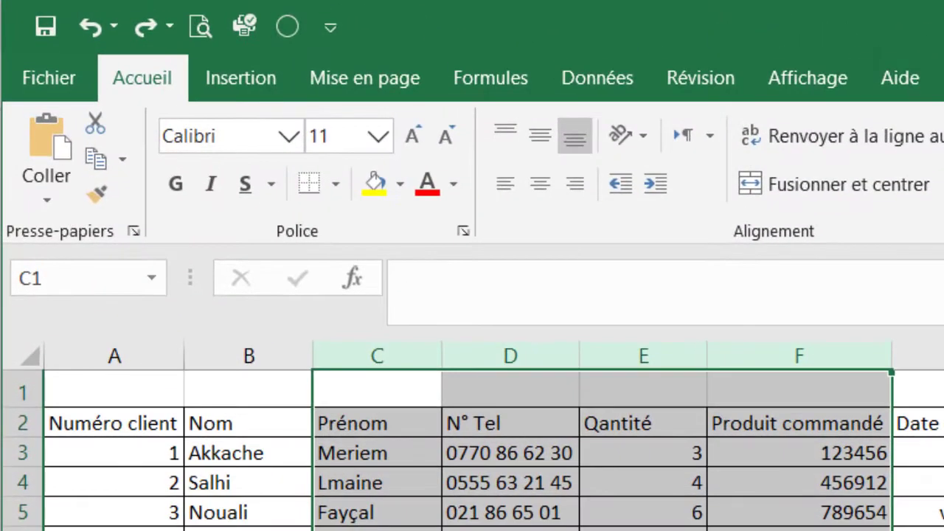
pyautogui.click(599, 77)
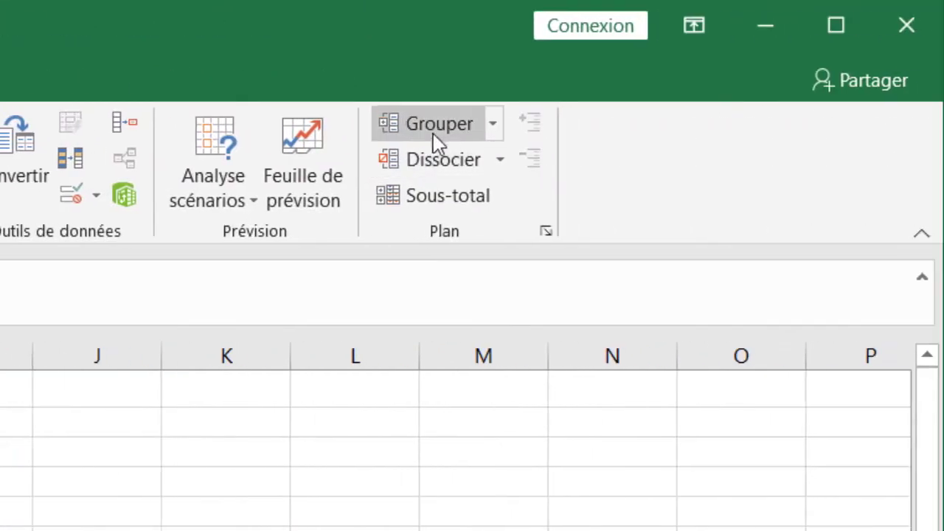
pyautogui.click(437, 124)
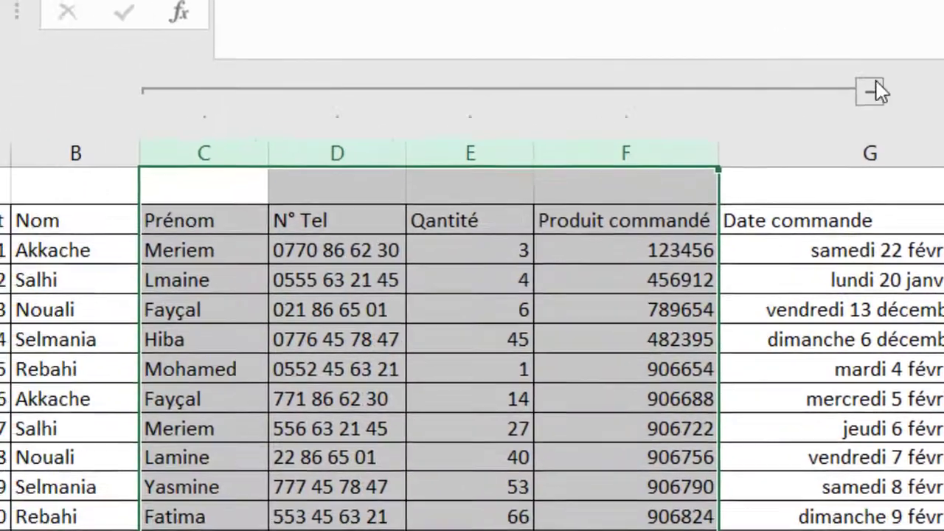
pyautogui.click(872, 89)
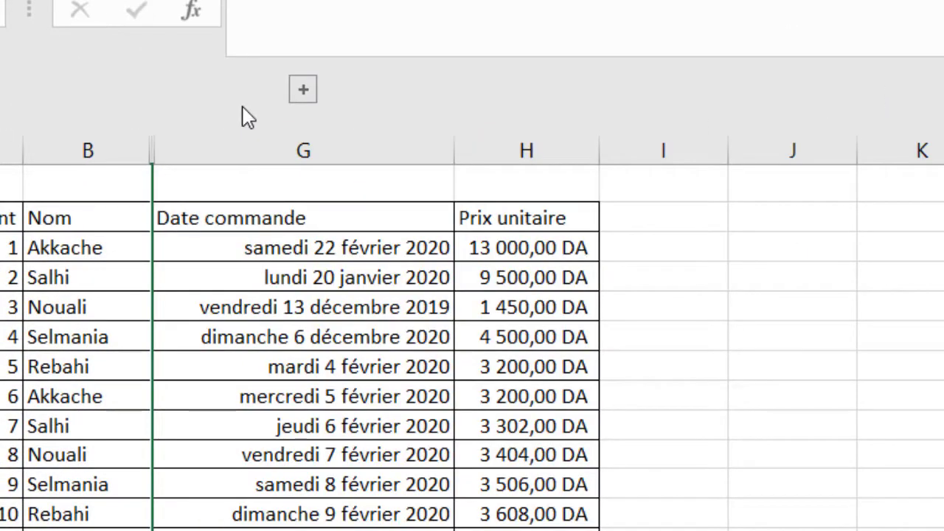
pyautogui.click(304, 95)
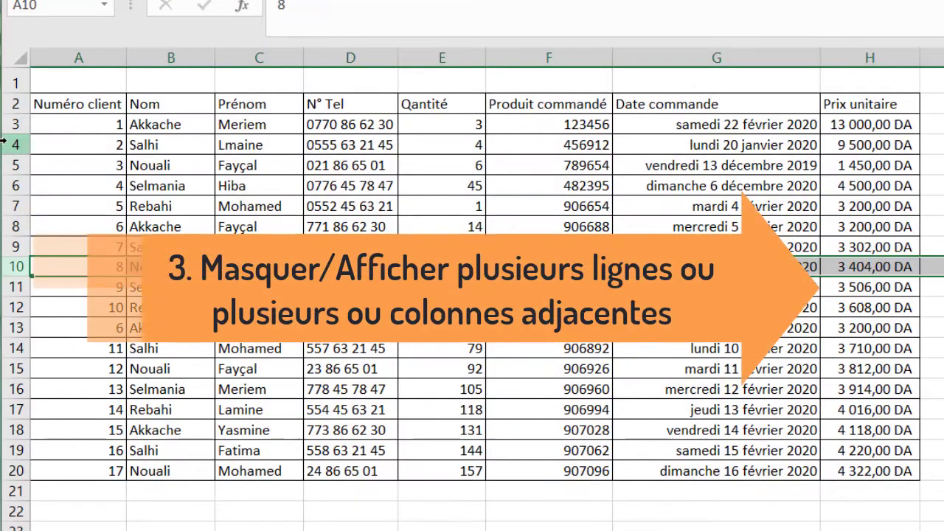
# Step: Hide the non-adjacent row blocks 4 through 7, 10 through 11, 14 through 16 and 18 through 20 together with Masquer
pyautogui.click(6, 141)
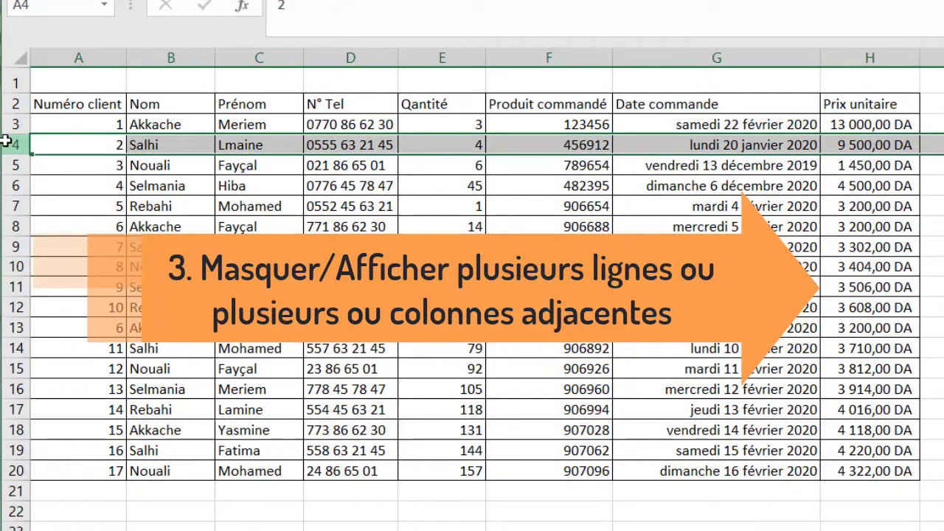
pyautogui.moveTo(6, 140); pyautogui.dragTo(16, 205)
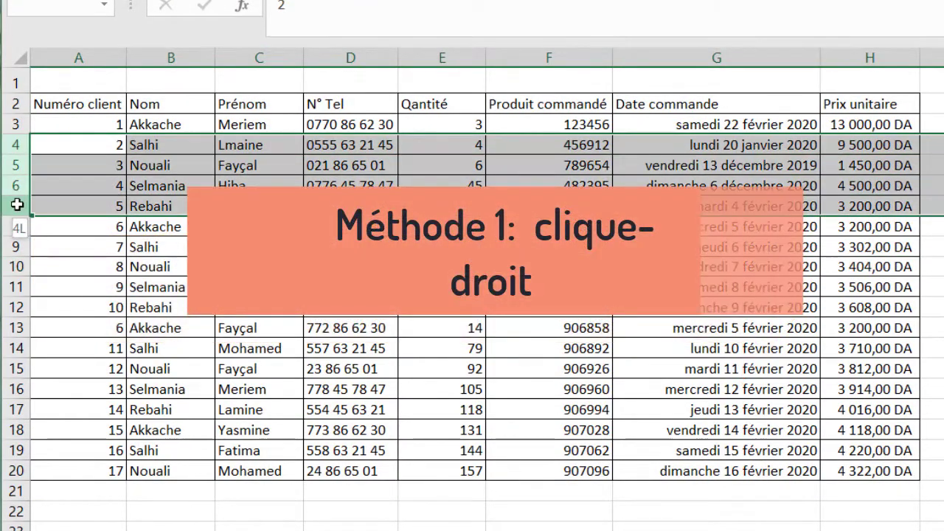
pyautogui.keyDown('ctrl'); pyautogui.moveTo(17, 266); pyautogui.dragTo(16, 286); pyautogui.keyUp('ctrl')
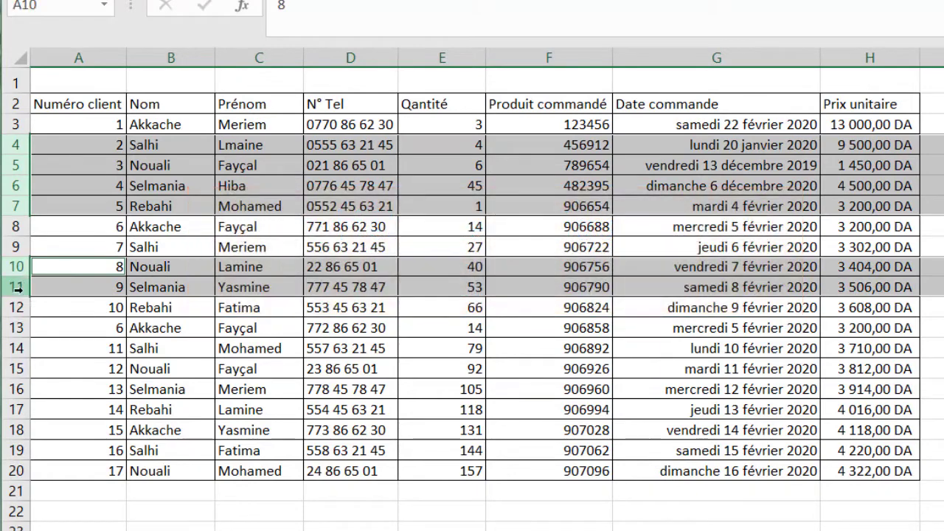
pyautogui.keyDown('ctrl'); pyautogui.moveTo(16, 348); pyautogui.dragTo(16, 383); pyautogui.keyUp('ctrl')
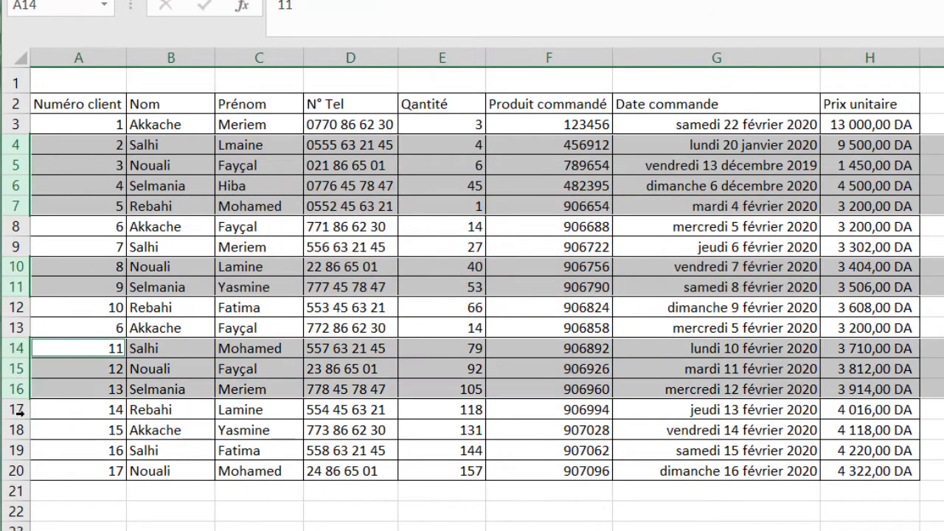
pyautogui.keyDown('ctrl'); pyautogui.moveTo(16, 429); pyautogui.dragTo(20, 463); pyautogui.keyUp('ctrl')
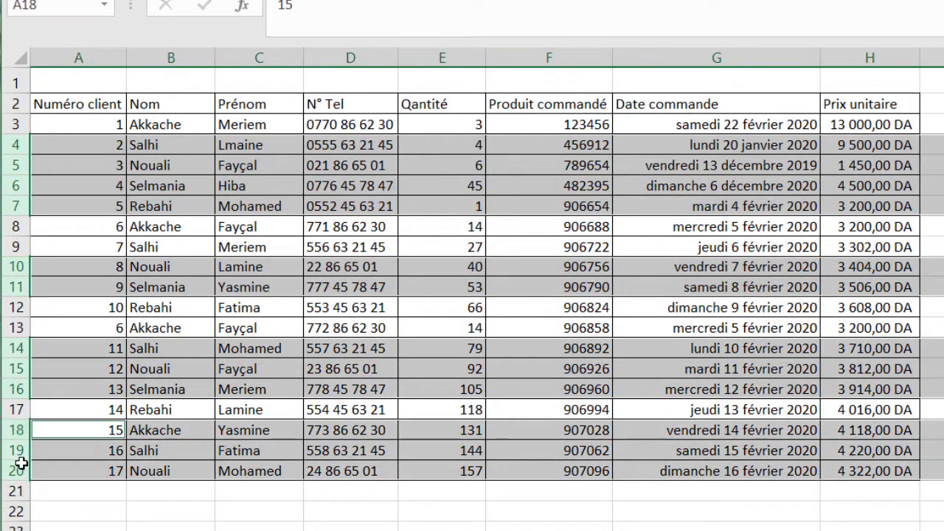
pyautogui.rightClick(20, 160)
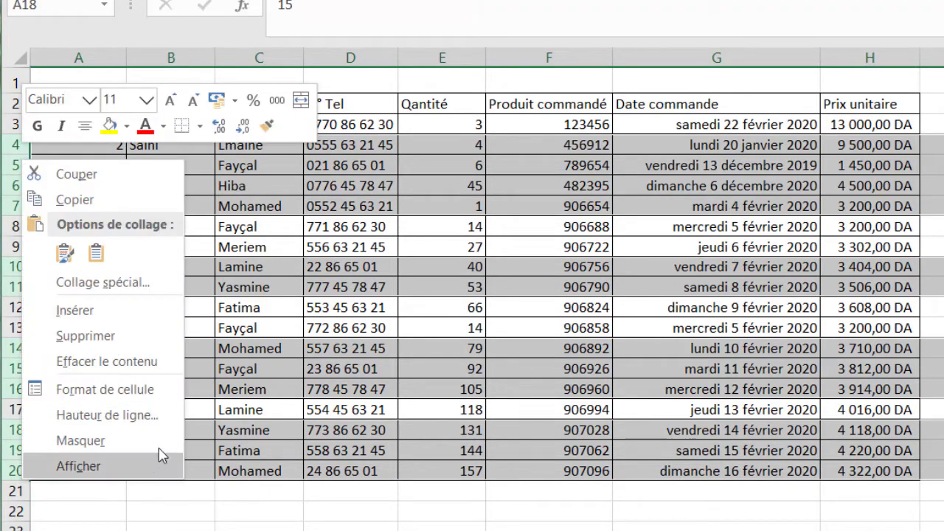
pyautogui.click(82, 440)
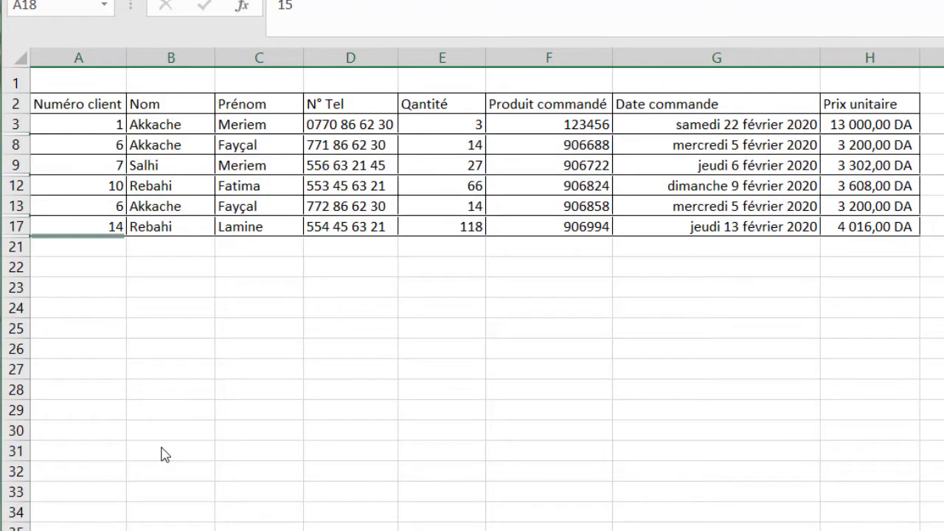
# Step: Show all the hidden row blocks by selecting rows 3 through 21 and applying Afficher
pyautogui.click(17, 124)
pyautogui.moveTo(16, 123); pyautogui.dragTo(16, 246)
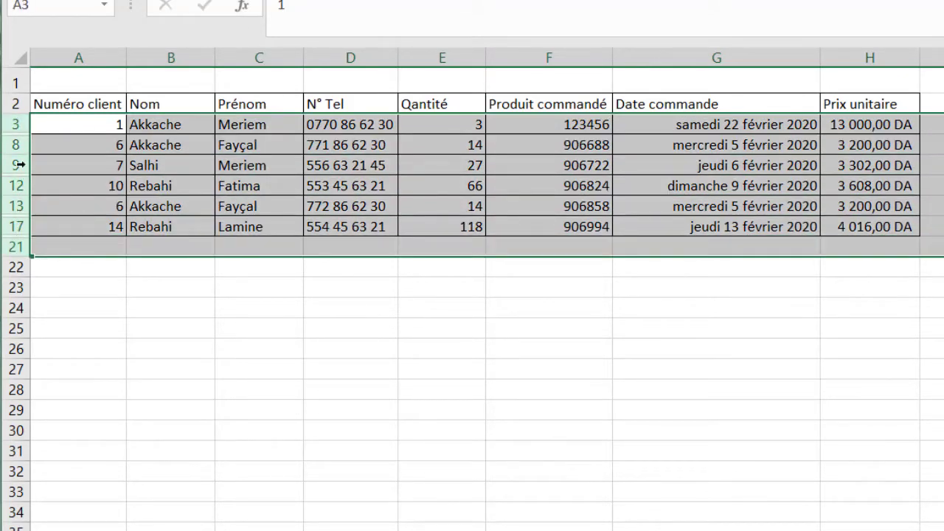
pyautogui.rightClick(16, 124)
pyautogui.click(87, 433)
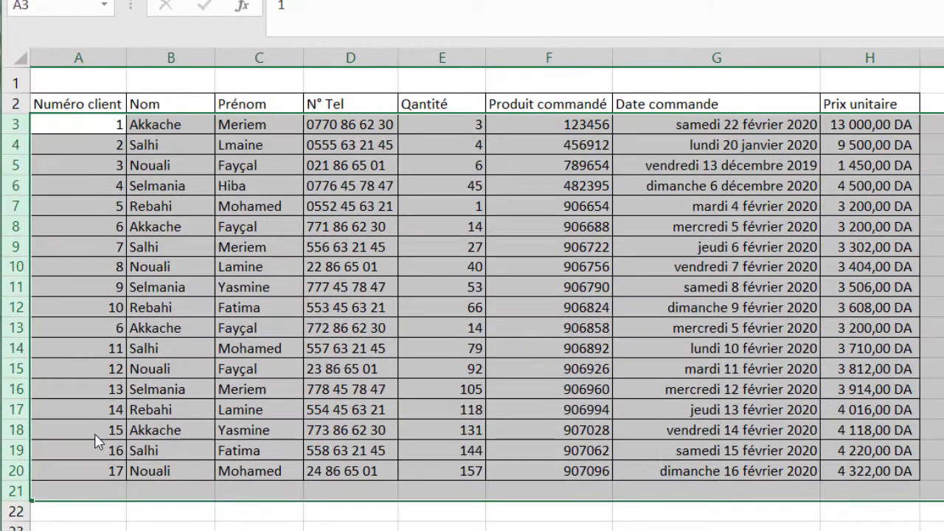
# Step: Hide the non-adjacent columns B through C, E through F and H together using the Masquer les colonnes command
pyautogui.click(190, 58)
pyautogui.moveTo(190, 58); pyautogui.dragTo(248, 59)
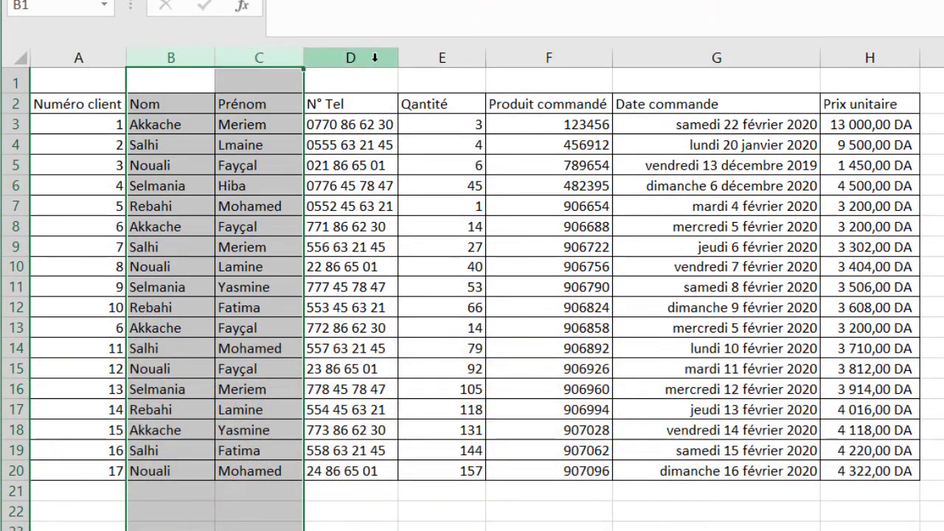
pyautogui.moveTo(439, 59); pyautogui.dragTo(524, 62)
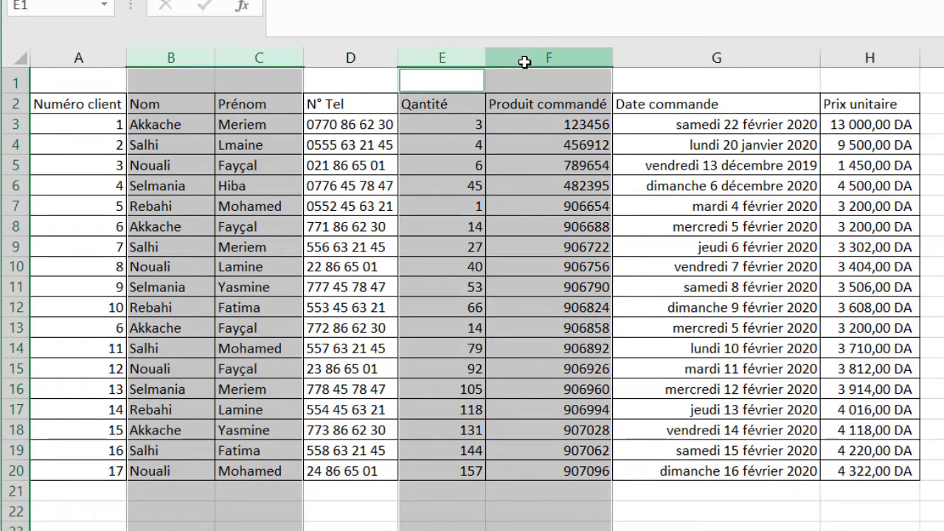
pyautogui.keyDown('ctrl'); pyautogui.click(868, 57); pyautogui.keyUp('ctrl')
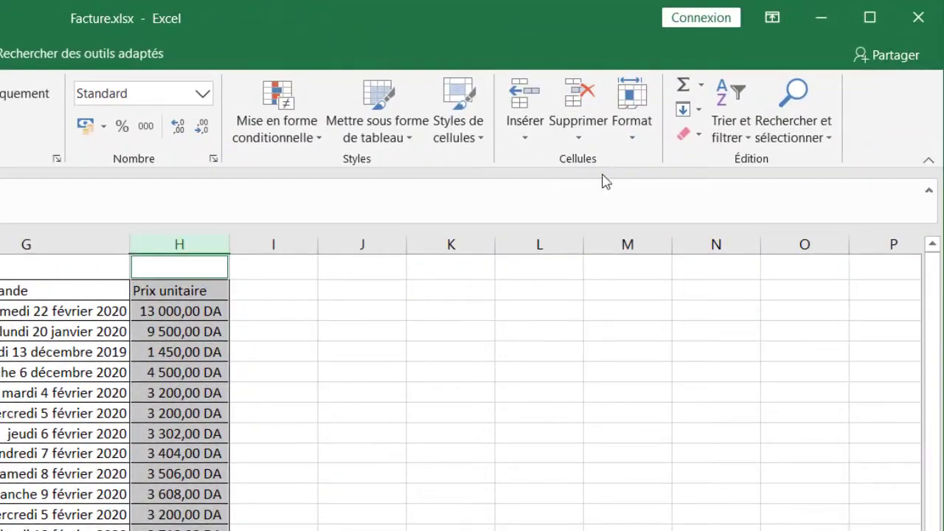
pyautogui.click(632, 144)
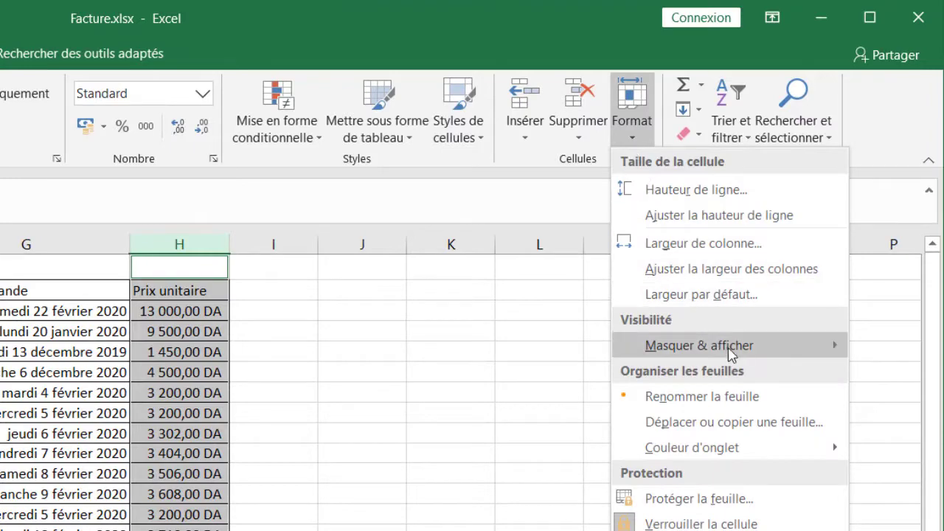
pyautogui.moveTo(748, 351)
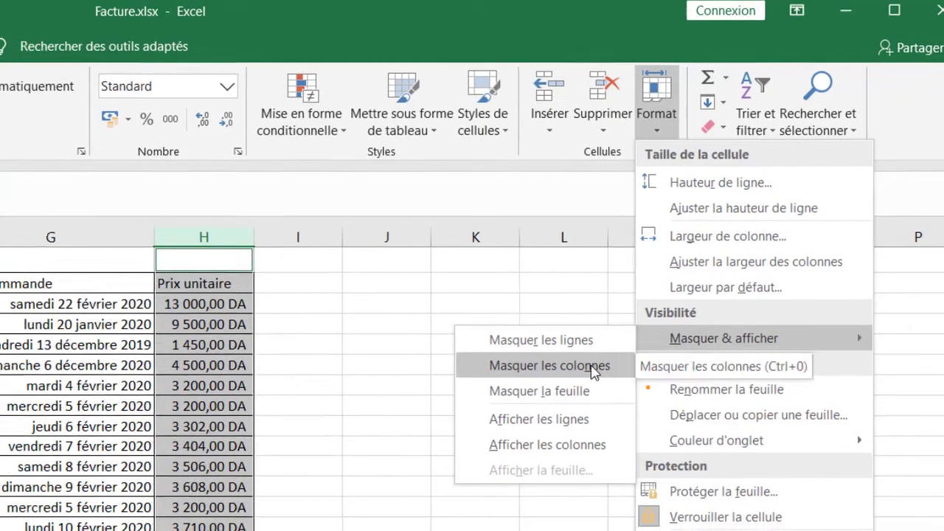
pyautogui.click(567, 373)
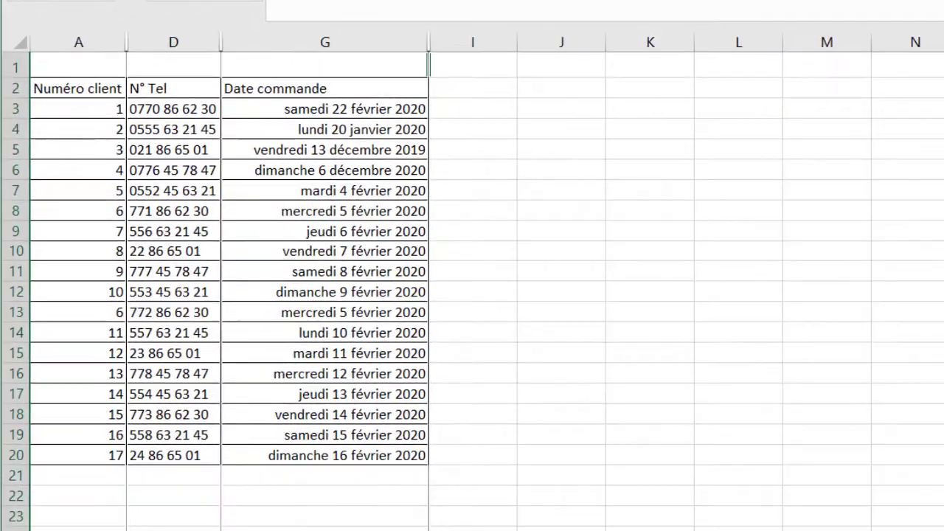
# Step: Show the hidden columns B, C, E, F and H by selecting columns A through I and applying Afficher les colonnes
pyautogui.moveTo(74, 42); pyautogui.dragTo(435, 42)
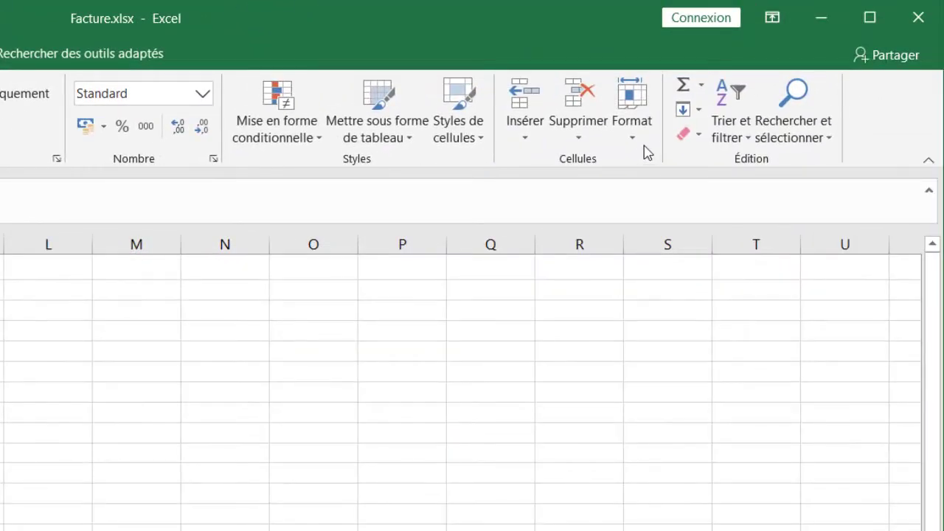
pyautogui.click(642, 148)
pyautogui.moveTo(648, 356)
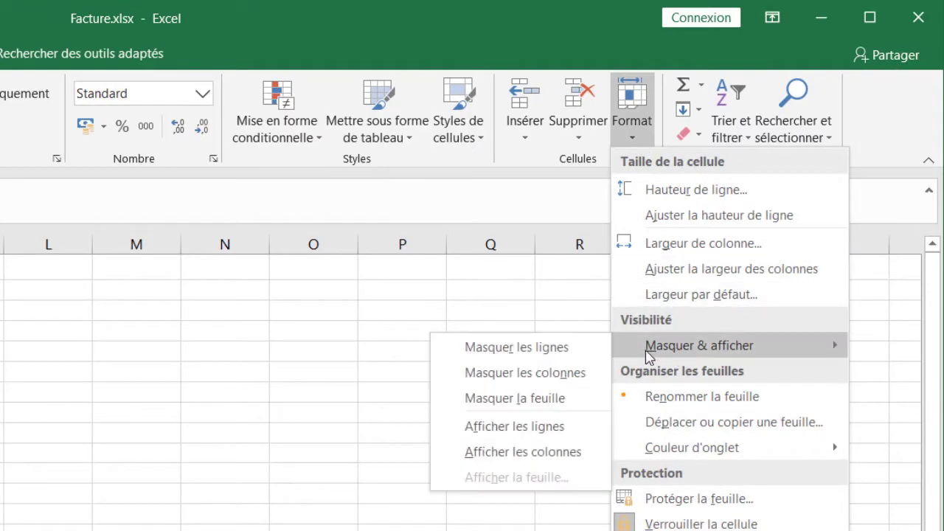
pyautogui.click(523, 451)
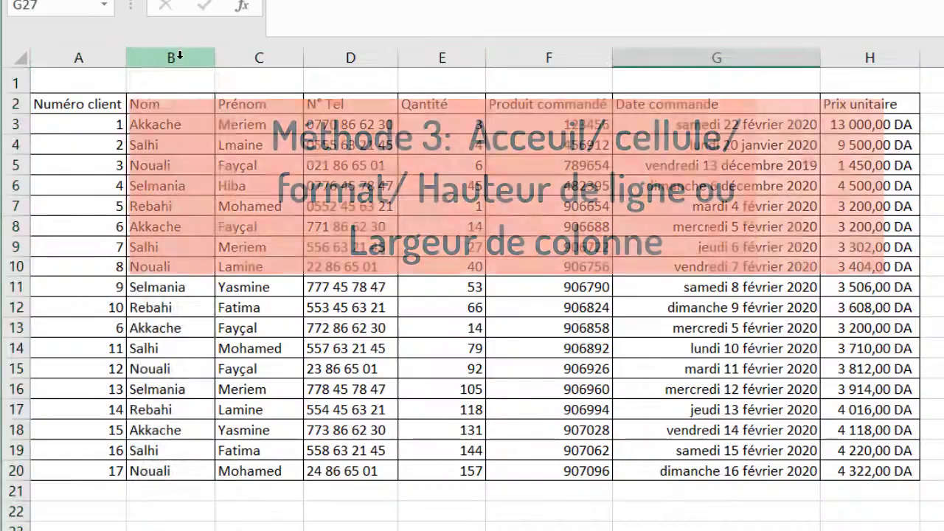
# Step: Hide the non-adjacent columns B through C, E through F and H together by setting their column width (Largeur de colonne) to 0
pyautogui.moveTo(180, 56); pyautogui.dragTo(246, 58)
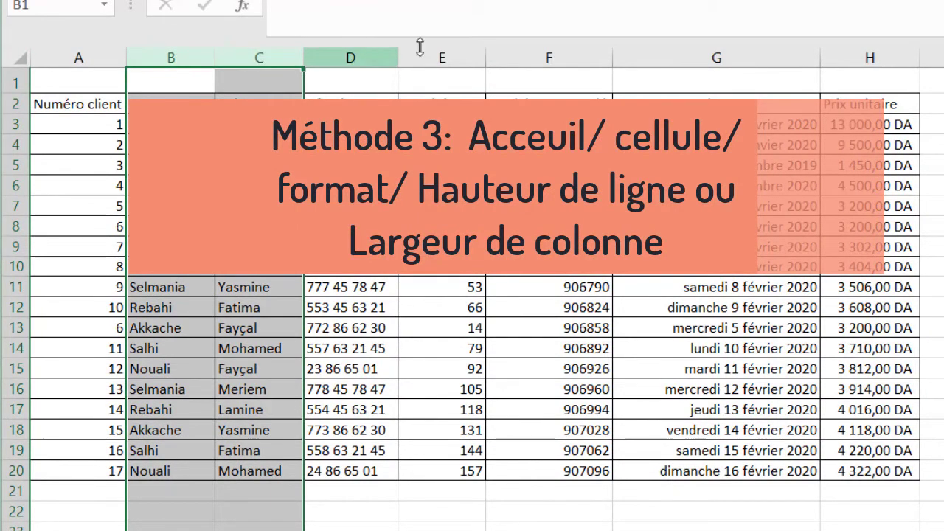
pyautogui.keyDown('ctrl'); pyautogui.moveTo(435, 58); pyautogui.dragTo(508, 58); pyautogui.keyUp('ctrl')
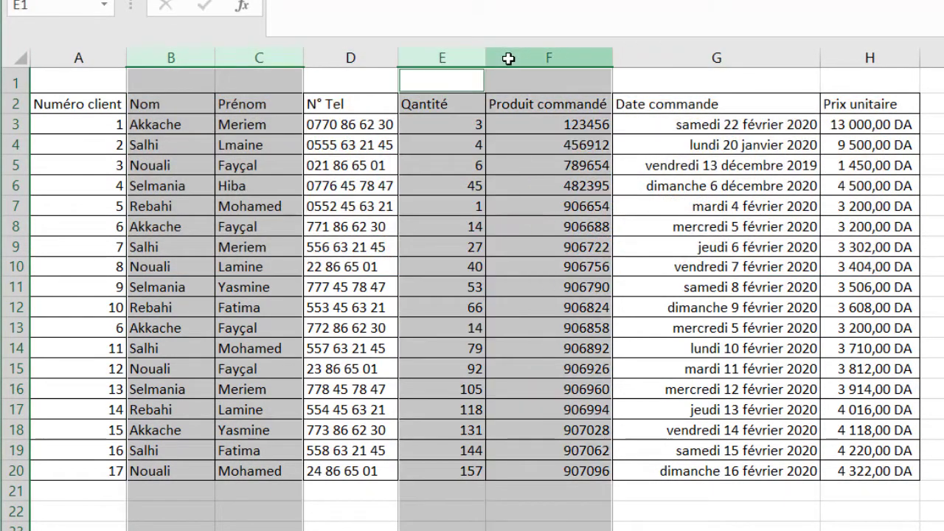
pyautogui.keyDown('ctrl'); pyautogui.click(855, 58); pyautogui.keyUp('ctrl')
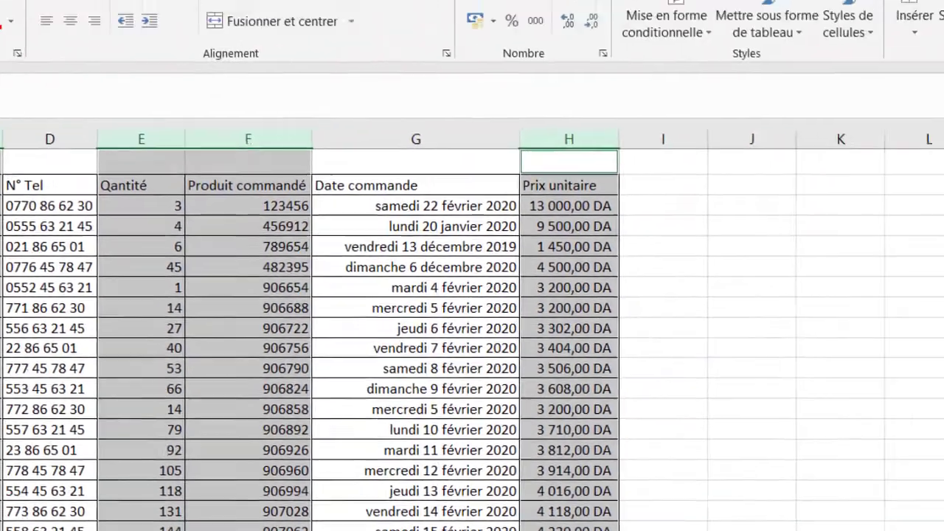
pyautogui.click(631, 139)
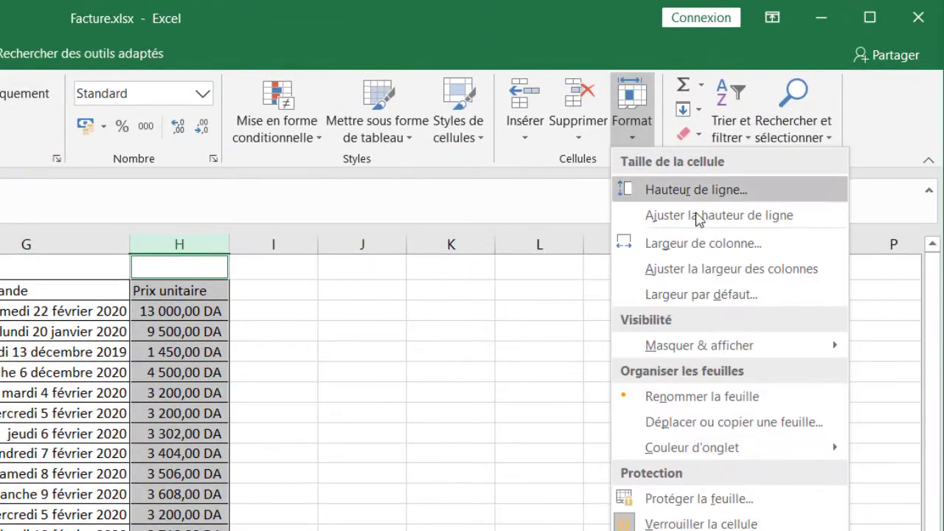
pyautogui.click(719, 244)
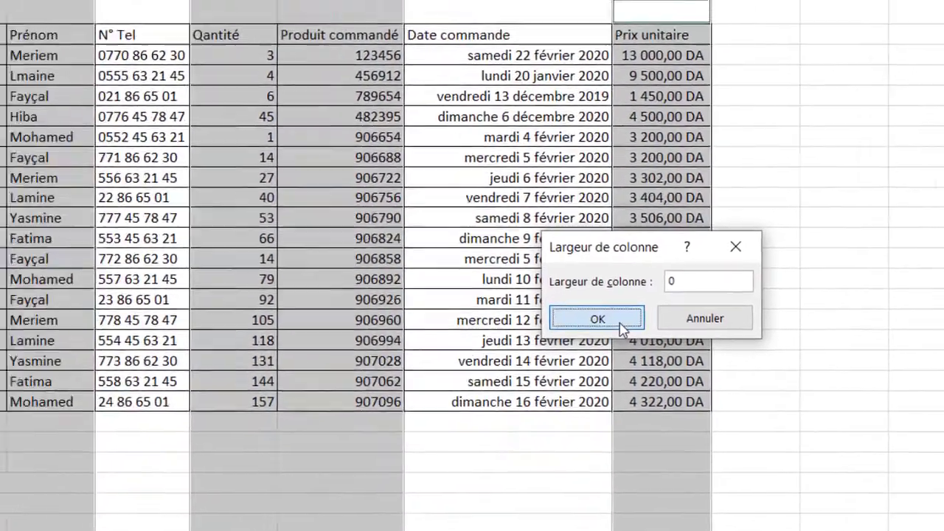
pyautogui.click(435, 288)
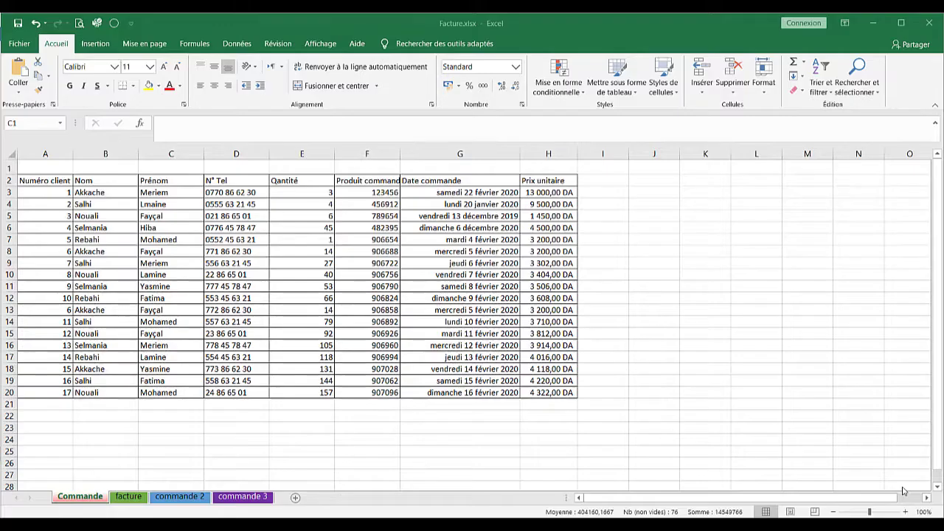